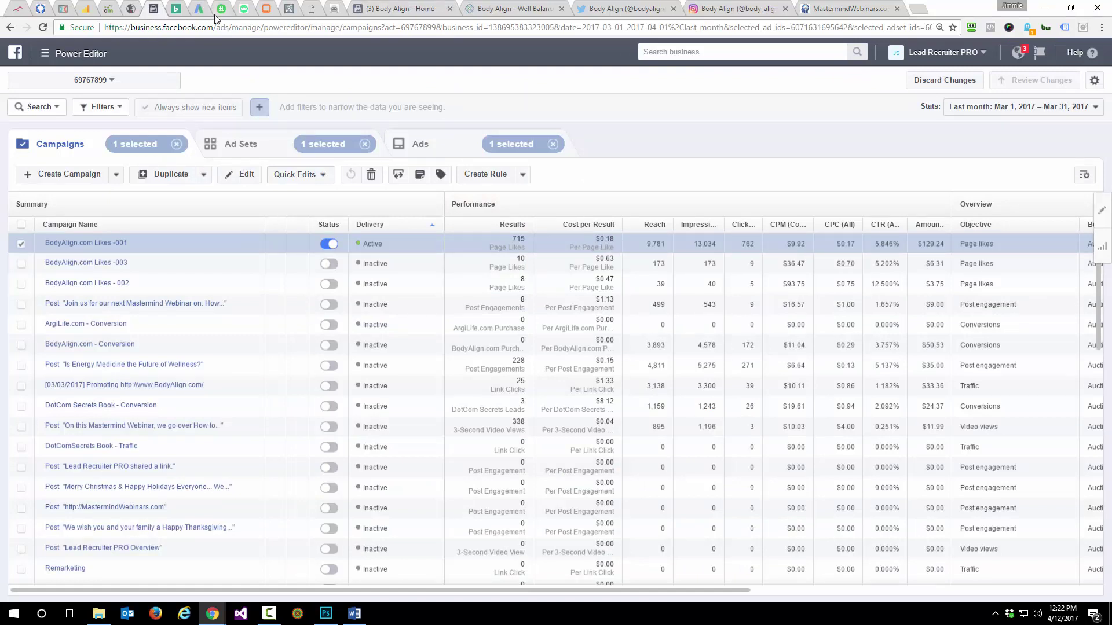
Step: Switch to the Body Align Facebook page and look at its shared-link post about spending time under the sun
click(353, 13)
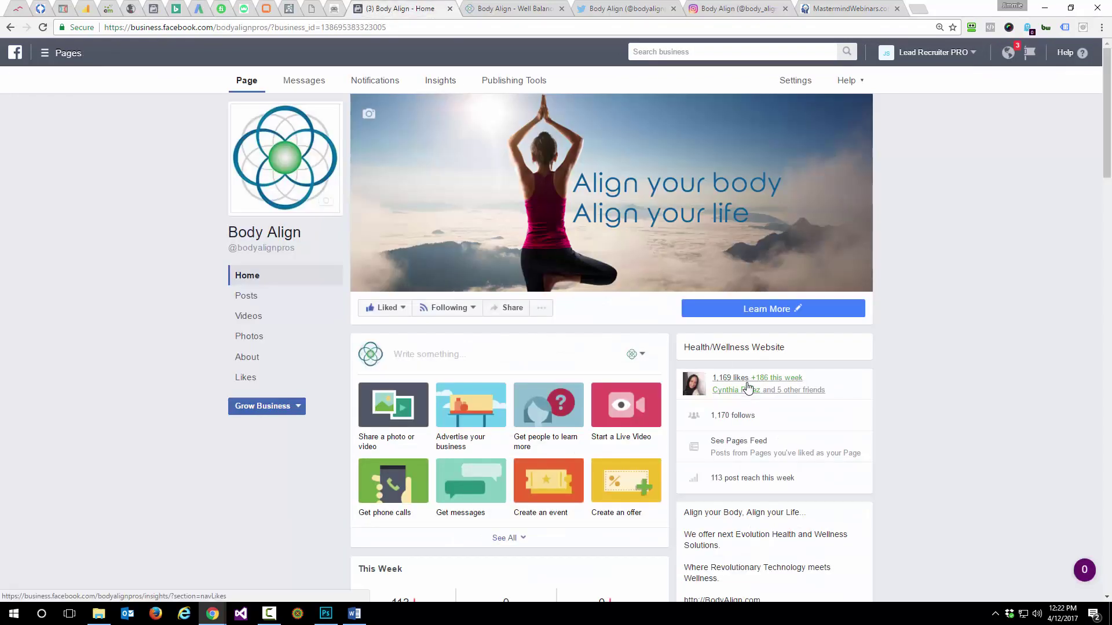
scroll(873, 371, down, 9)
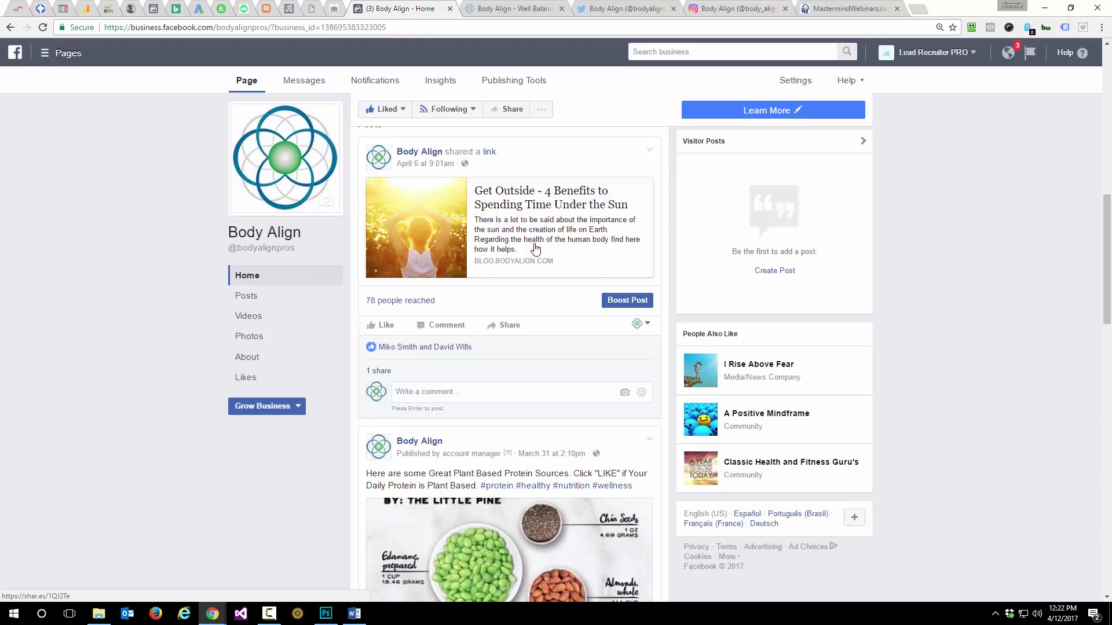
click(412, 154)
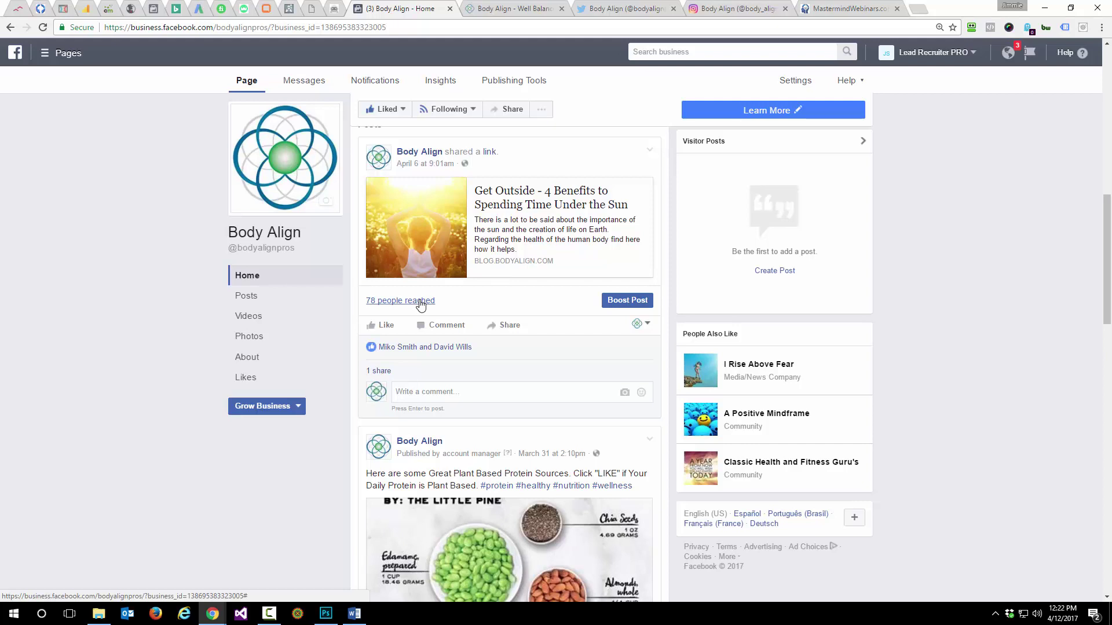
Step: Open the blog article linked in the "Get Outside" post, skim it through to the comment form, and close it
click(529, 248)
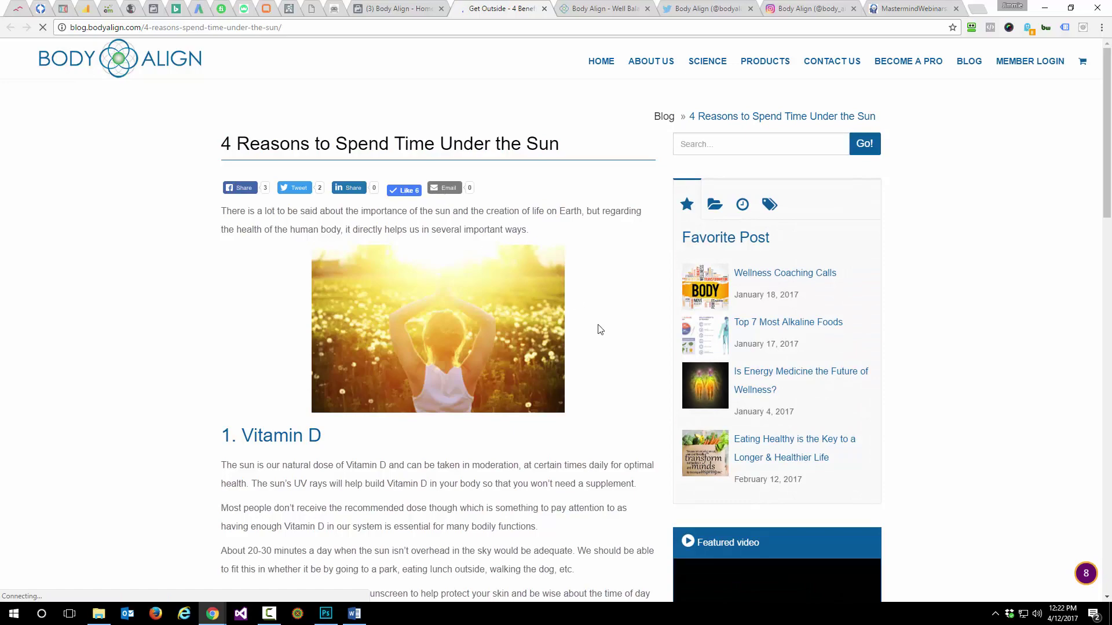
scroll(607, 341, down, 2)
scroll(607, 341, down, 20)
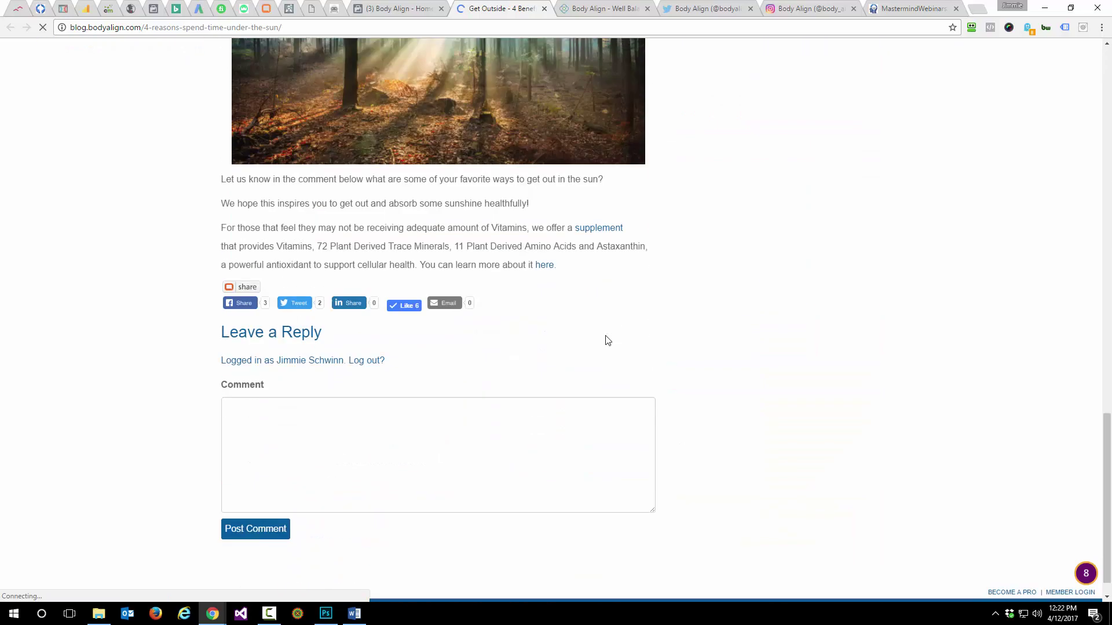
scroll(665, 385, up, 20)
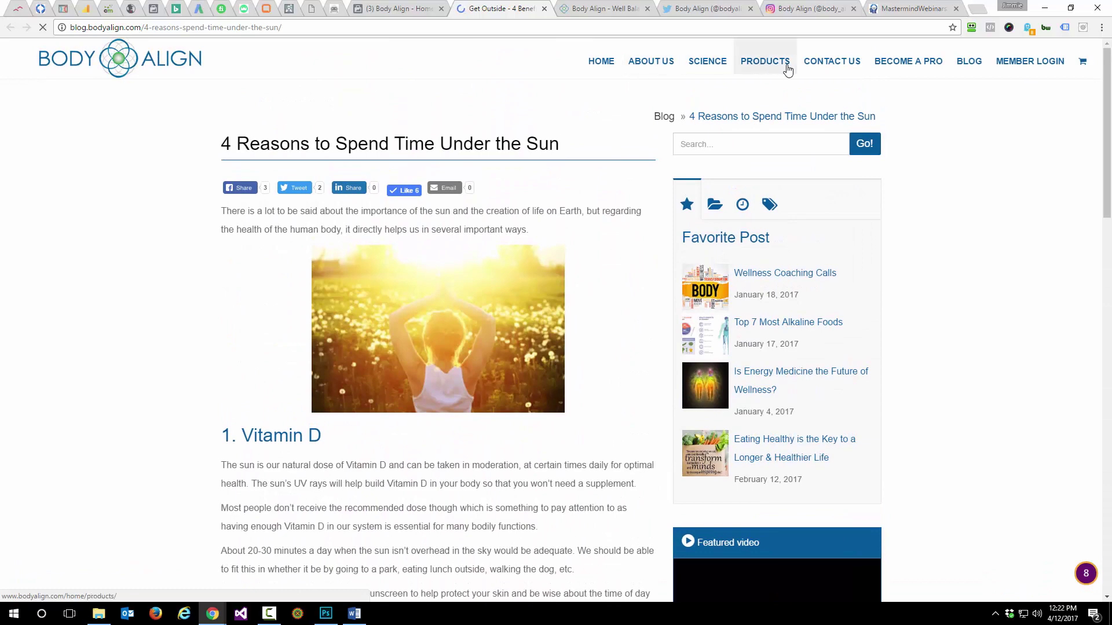
click(544, 9)
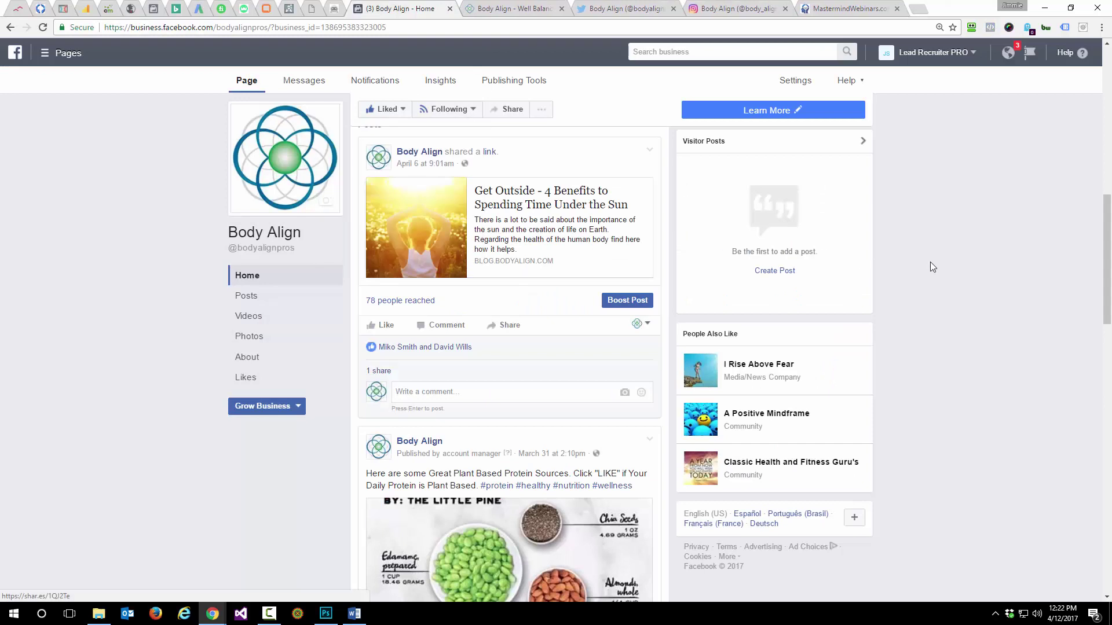
Step: Examine the page's plant-based protein sources post, including its caption, hashtags and reach
scroll(567, 384, down, 6)
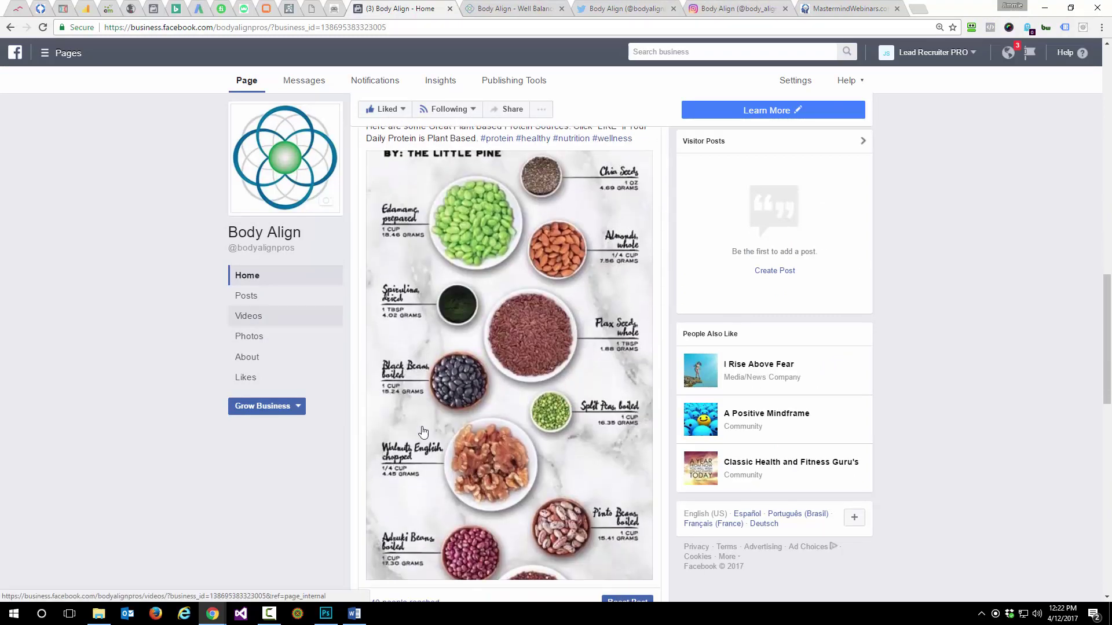
scroll(567, 383, down, 4)
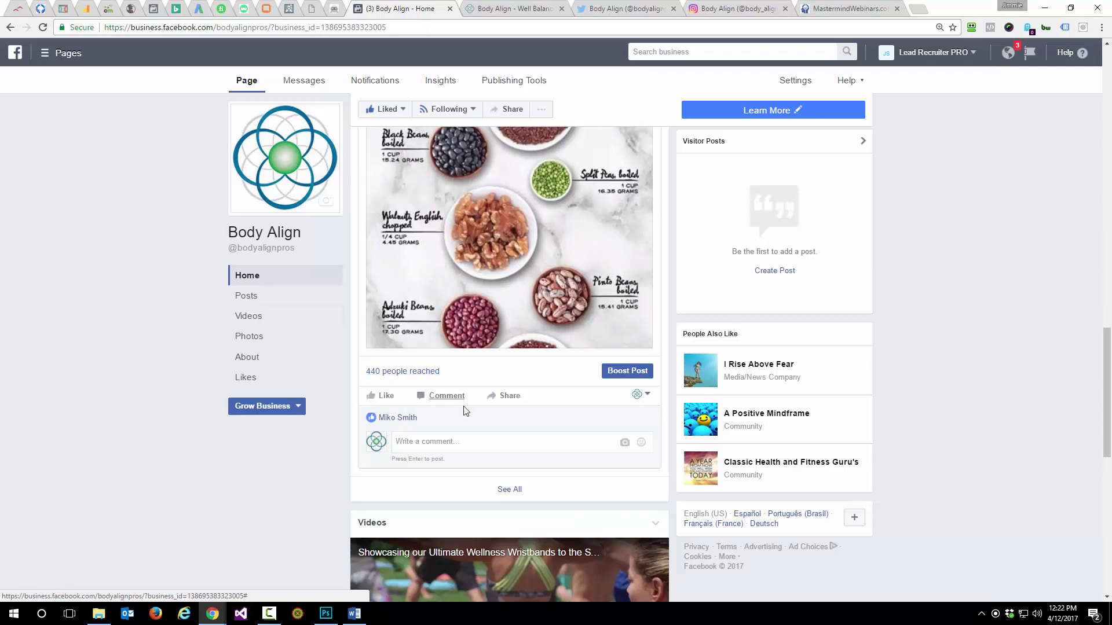
scroll(477, 412, up, 10)
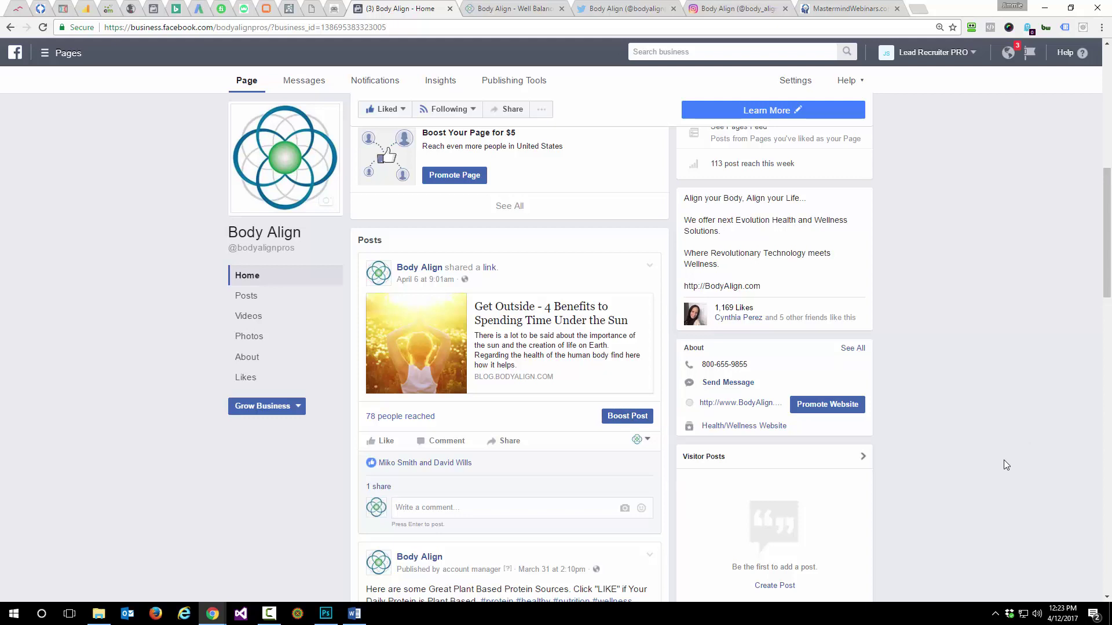
scroll(1003, 465, down, 2)
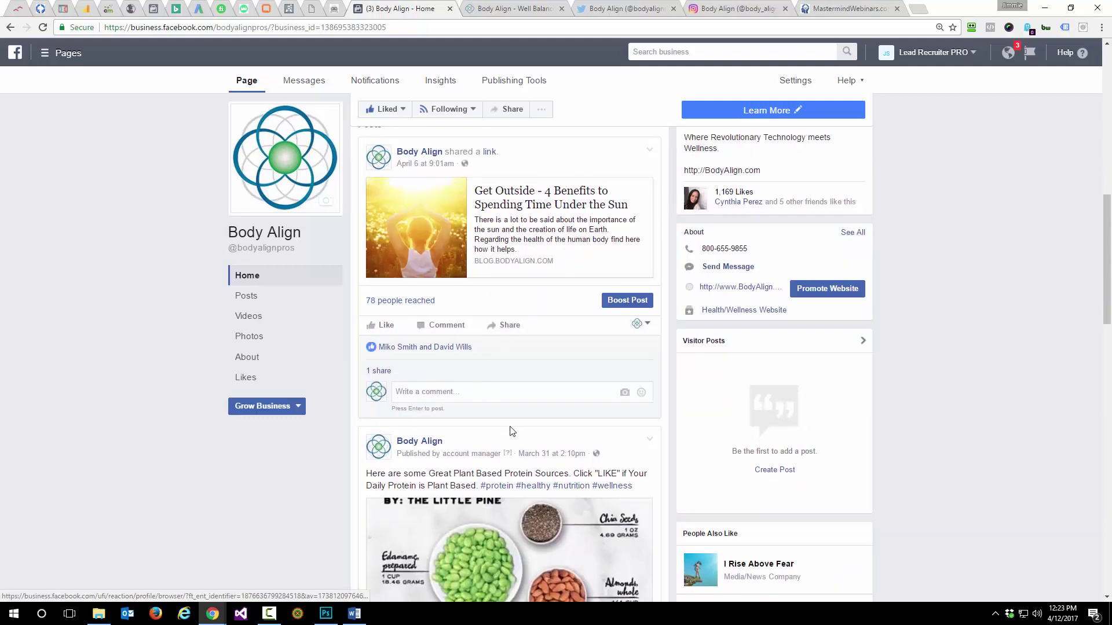
scroll(510, 431, down, 3)
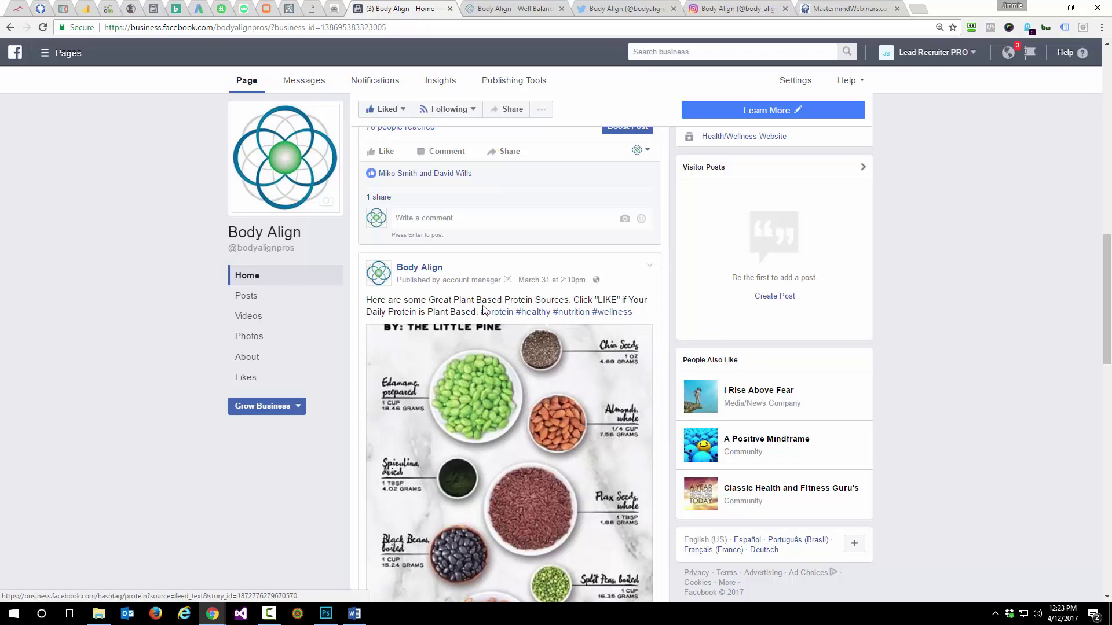
scroll(484, 310, down, 7)
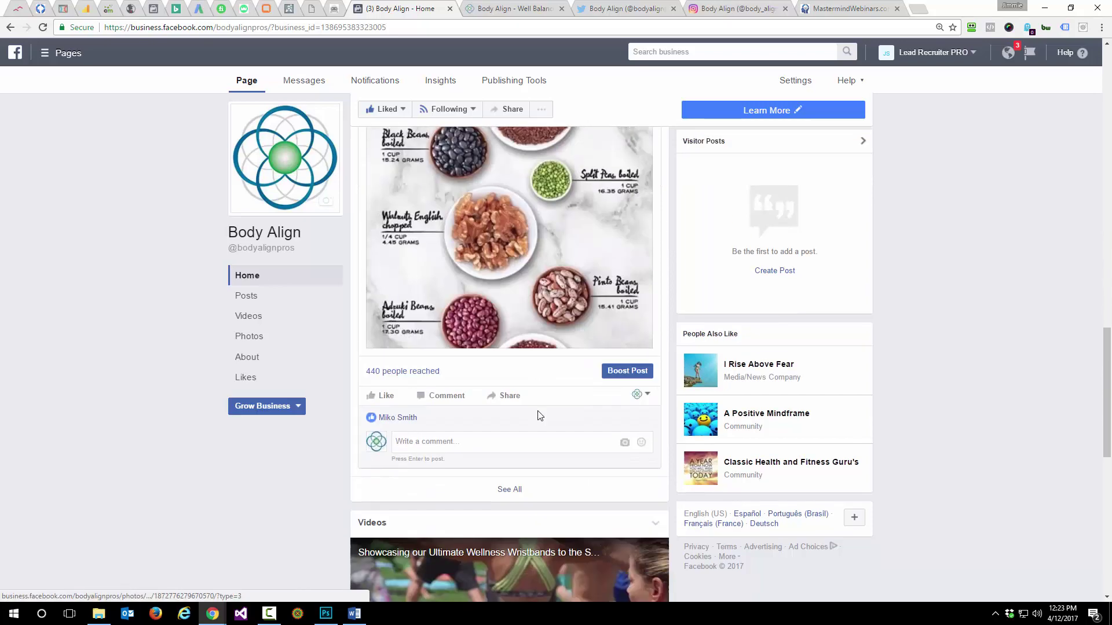
Step: Review the page's photos and the "Benefits of Yoga" post, ending at the like count beside the cover section
scroll(538, 415, down, 10)
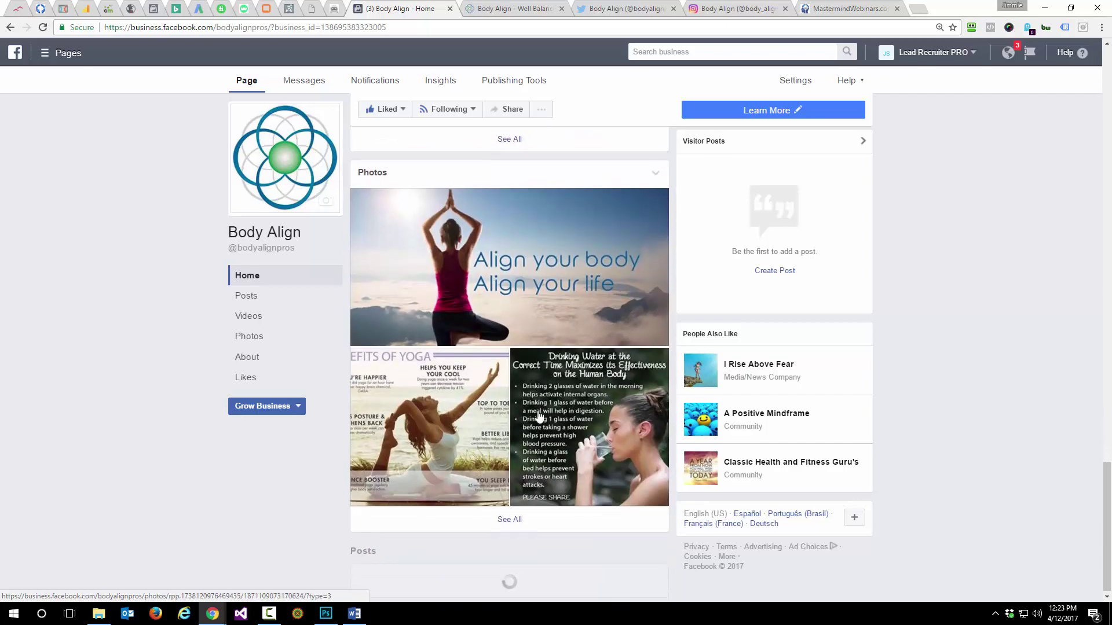
scroll(538, 415, down, 5)
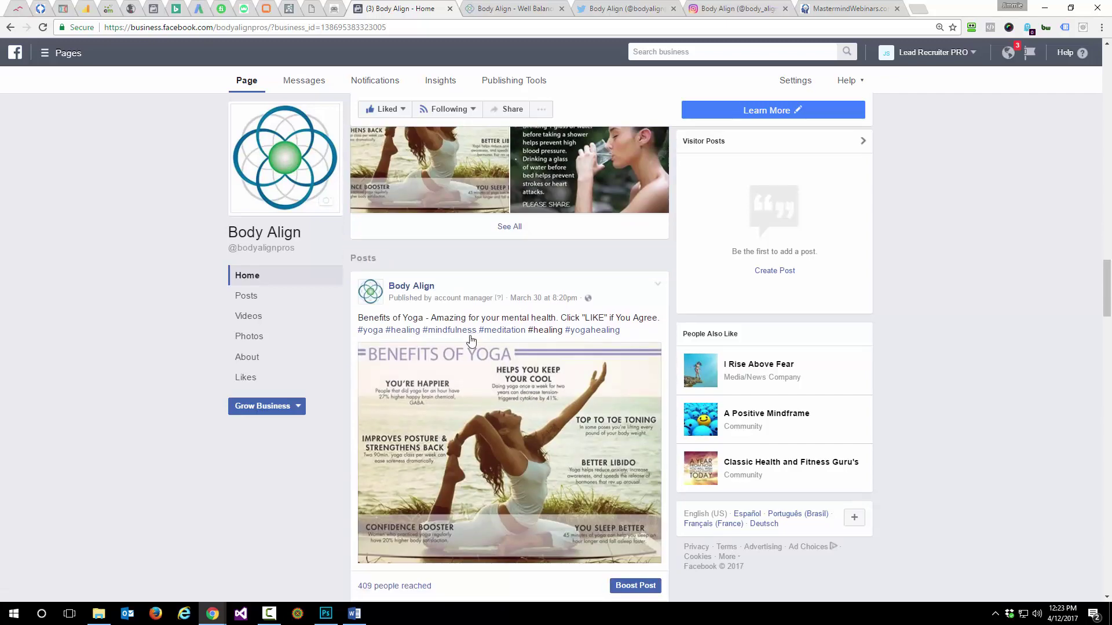
scroll(471, 341, down, 3)
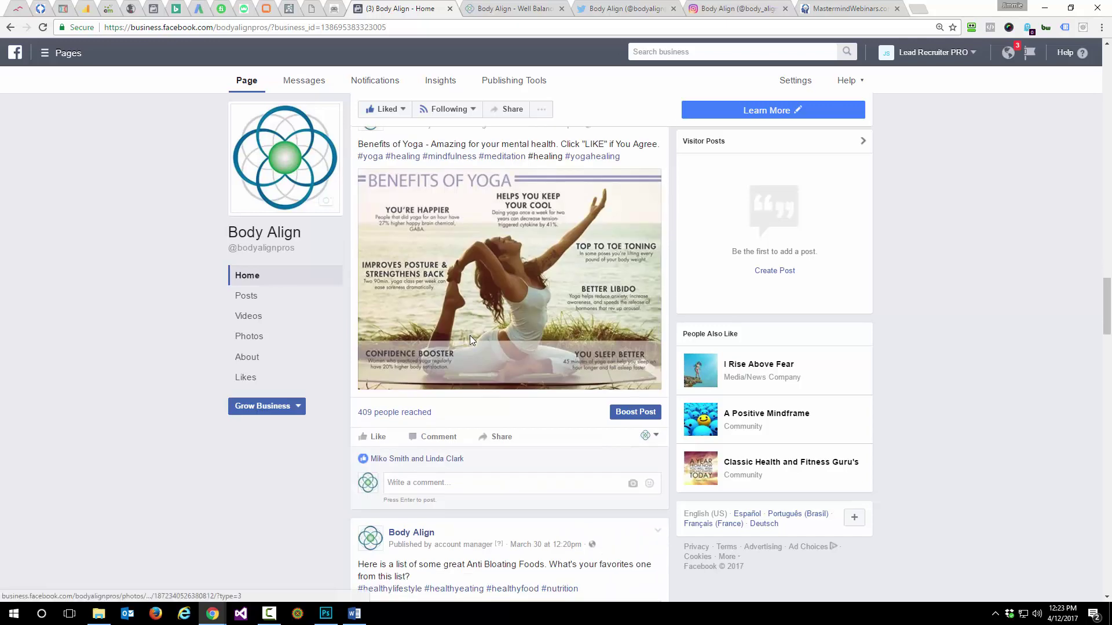
scroll(514, 402, up, 3)
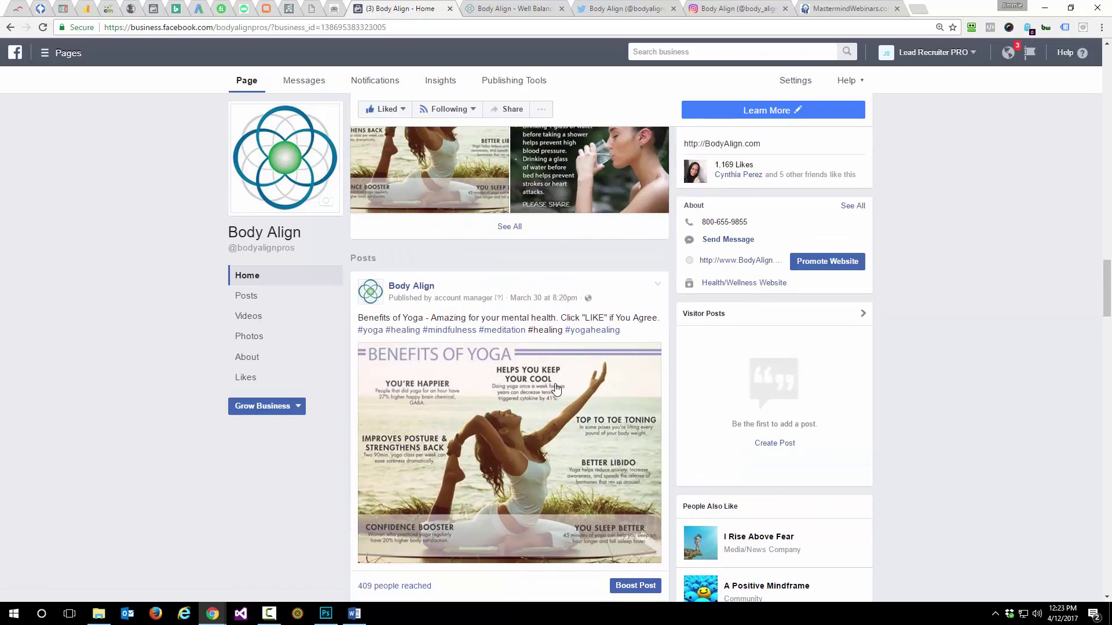
scroll(550, 399, up, 8)
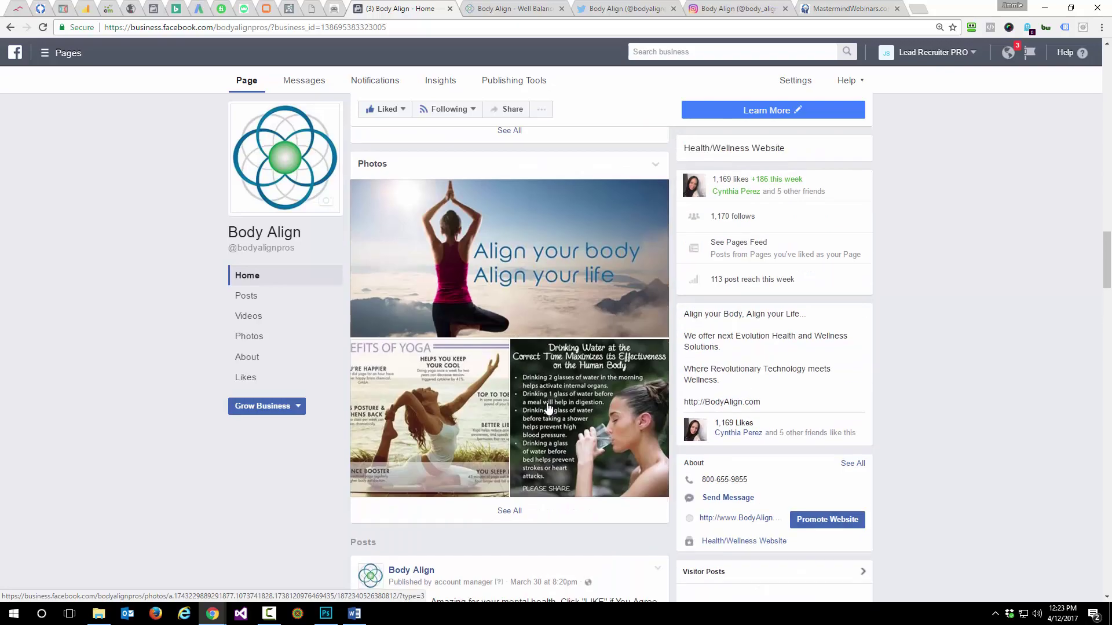
scroll(549, 408, up, 20)
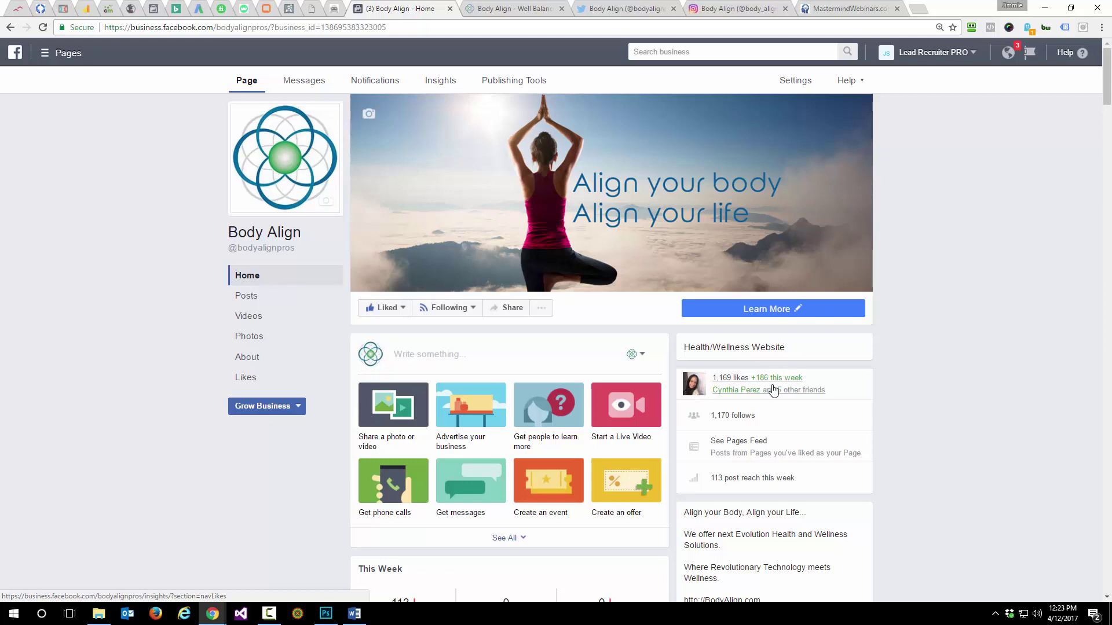
Step: Open the ad set of the BodyAlign.com Likes -001 campaign for editing in Power Editor and check its daily budget
click(152, 10)
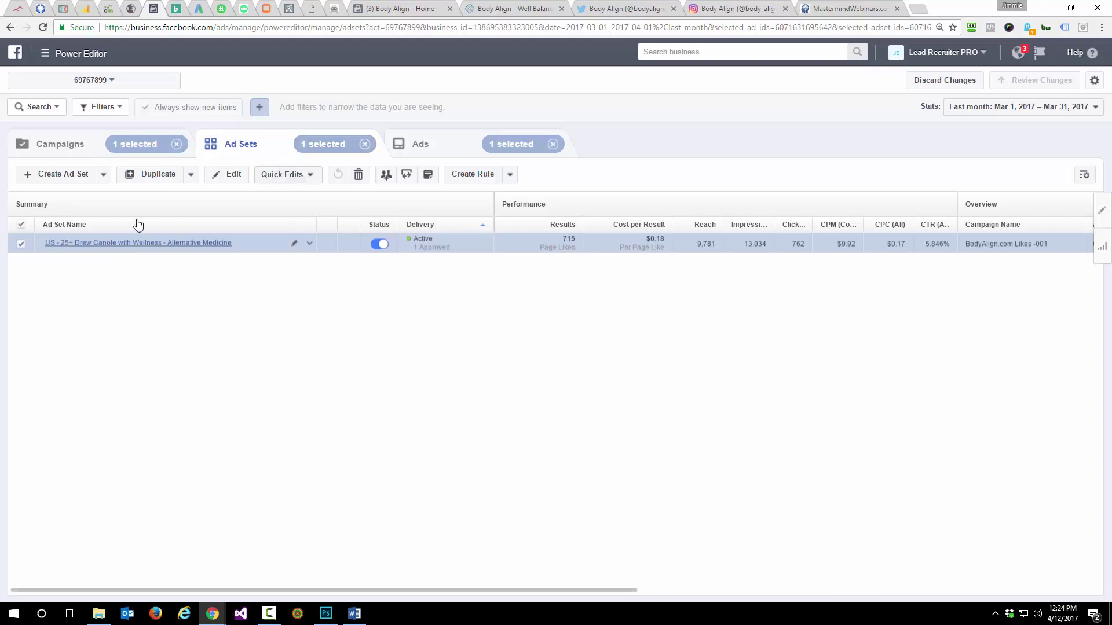
click(229, 175)
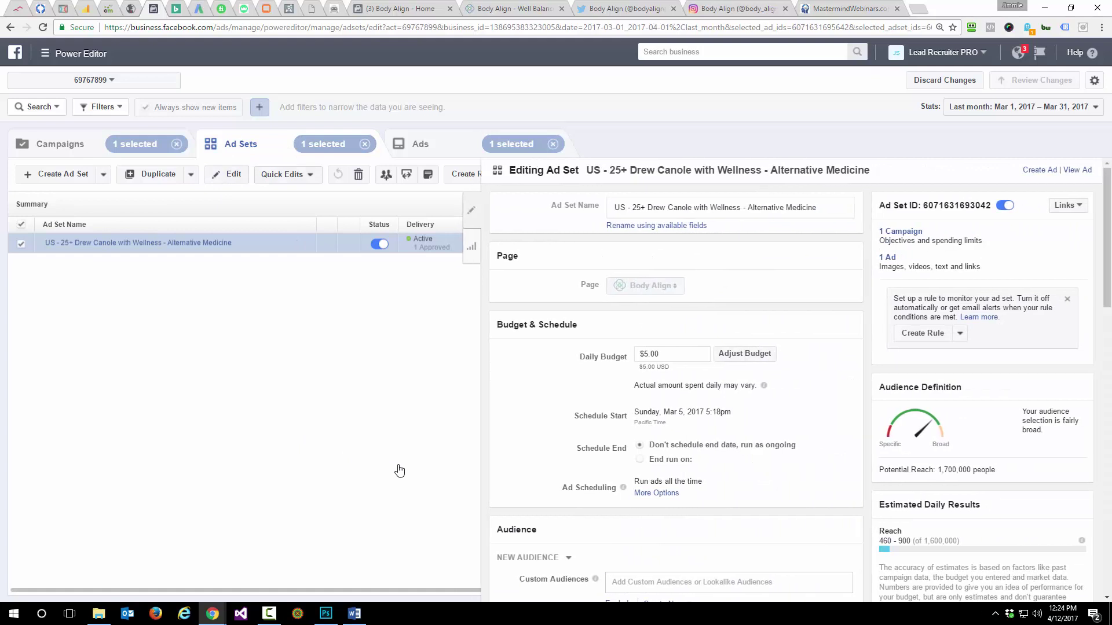
click(658, 355)
Step: Look through the list of people who like the Body Align page in its People and Other Pages settings
click(391, 7)
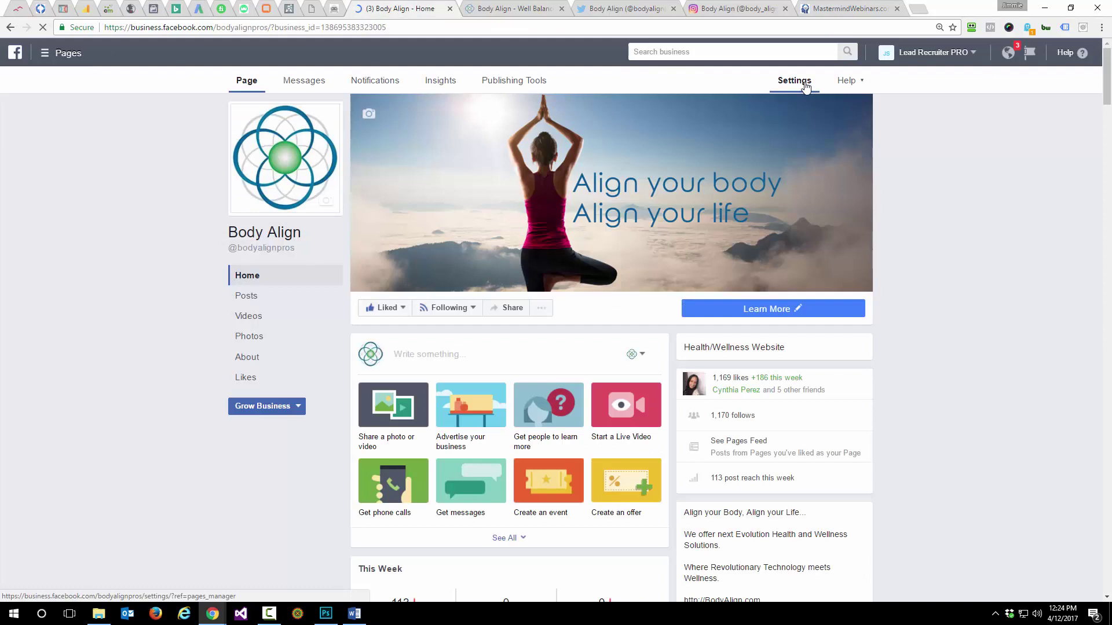
click(805, 82)
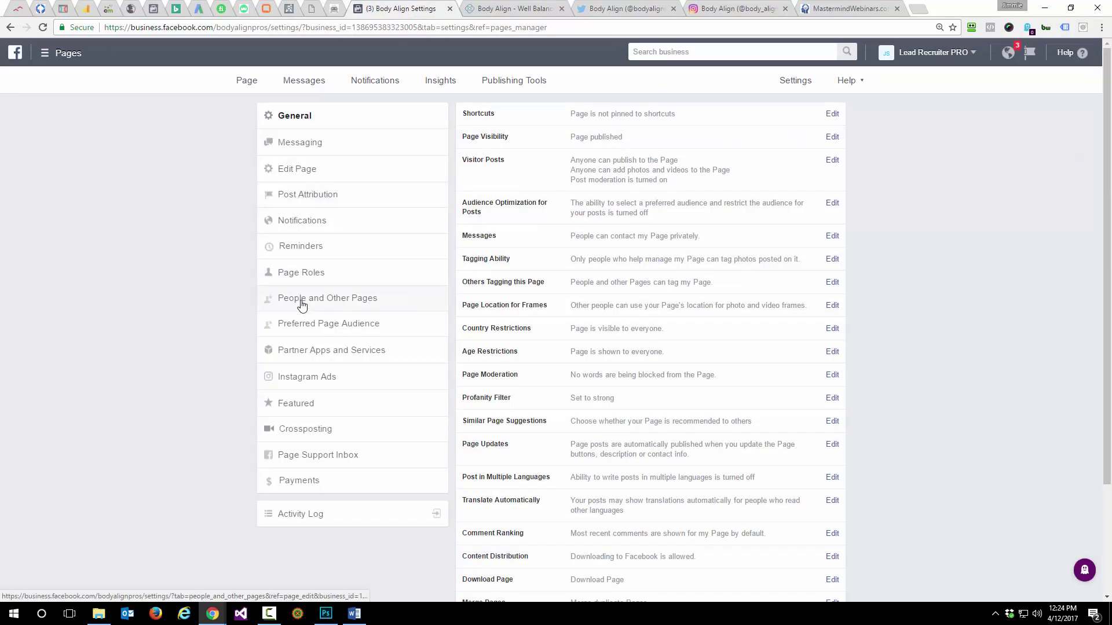
click(301, 306)
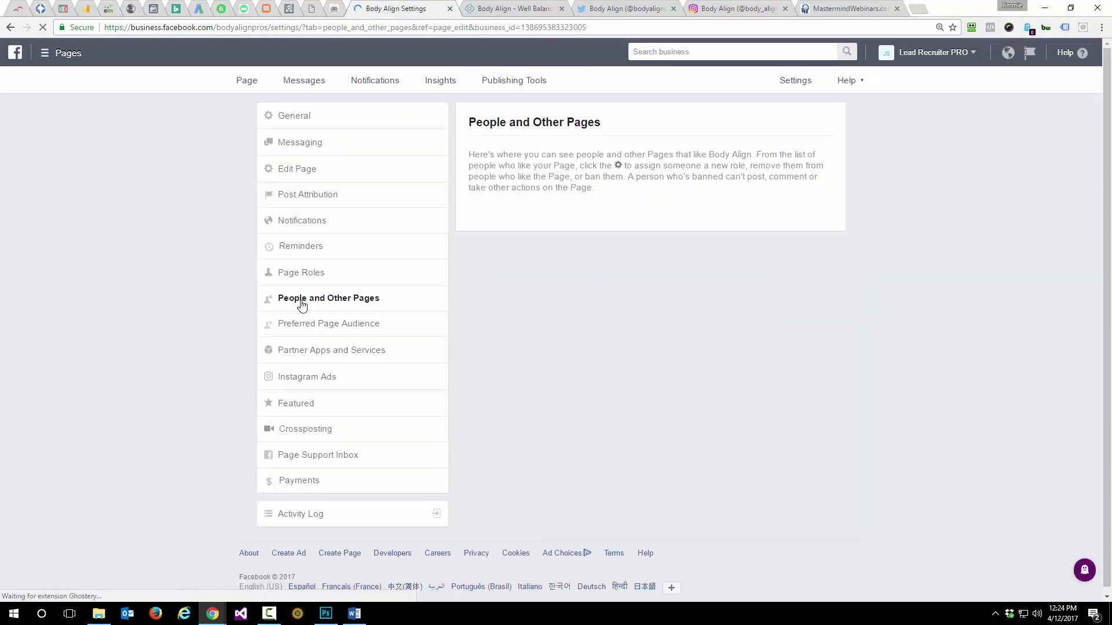
scroll(585, 330, down, 5)
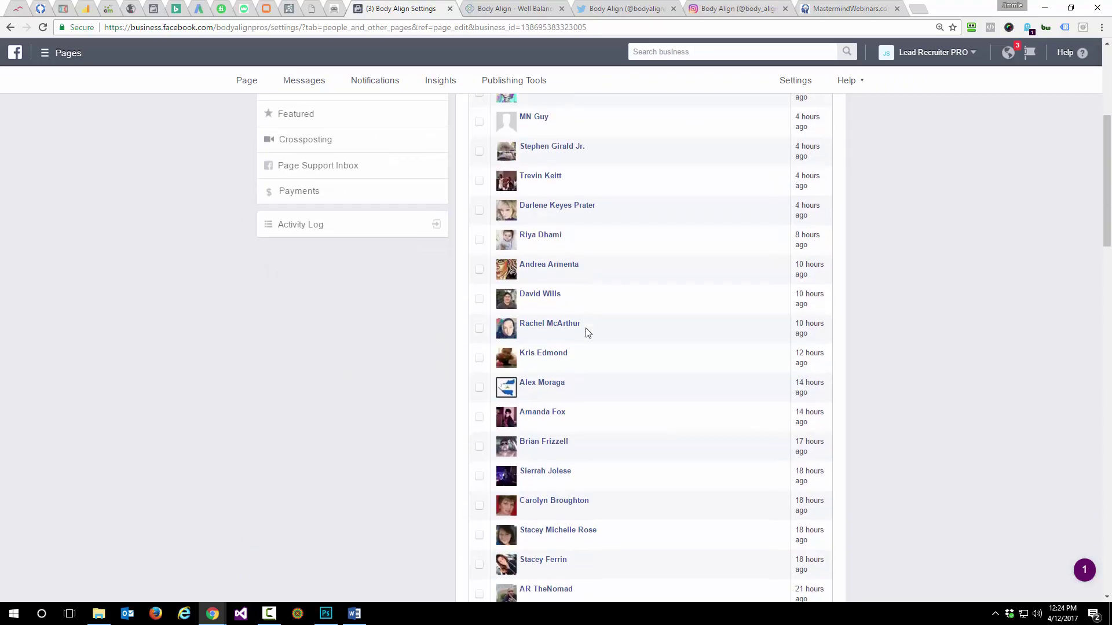
scroll(586, 329, down, 20)
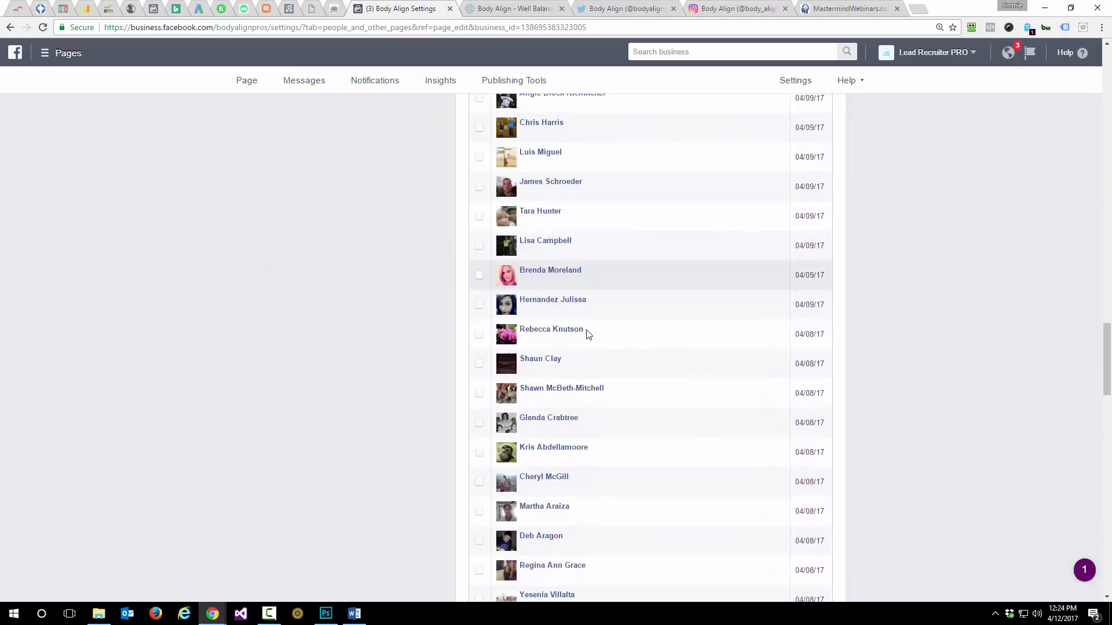
scroll(587, 334, up, 20)
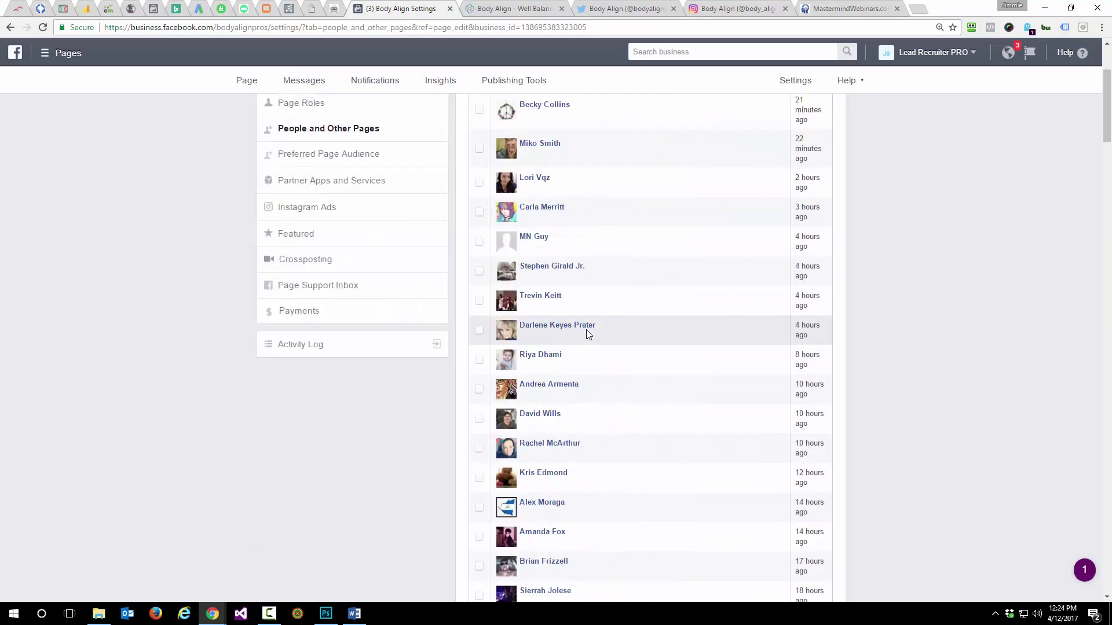
scroll(587, 334, up, 3)
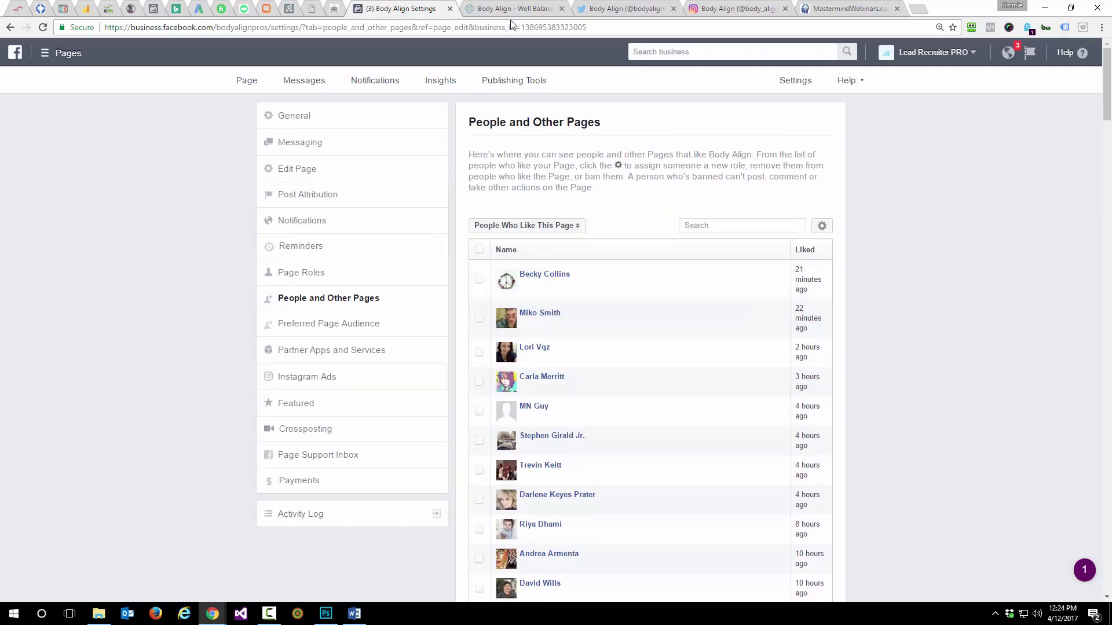
Step: Return to the ad set in Power Editor and examine its name, audience location, age, gender, language, detailed targeting and connections
click(157, 11)
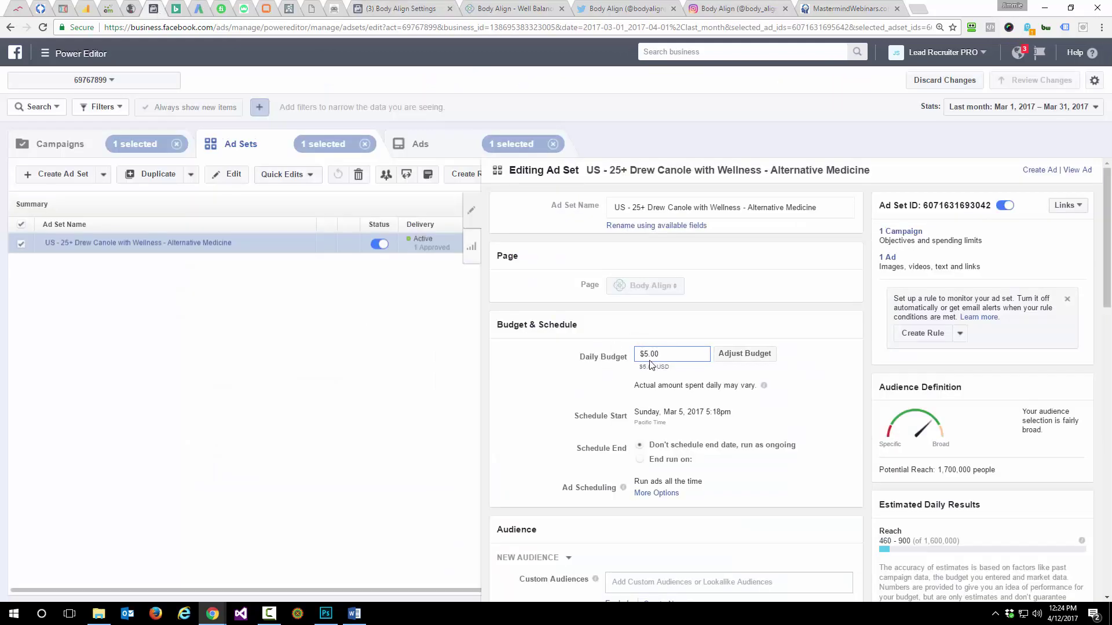
triple_click(678, 207)
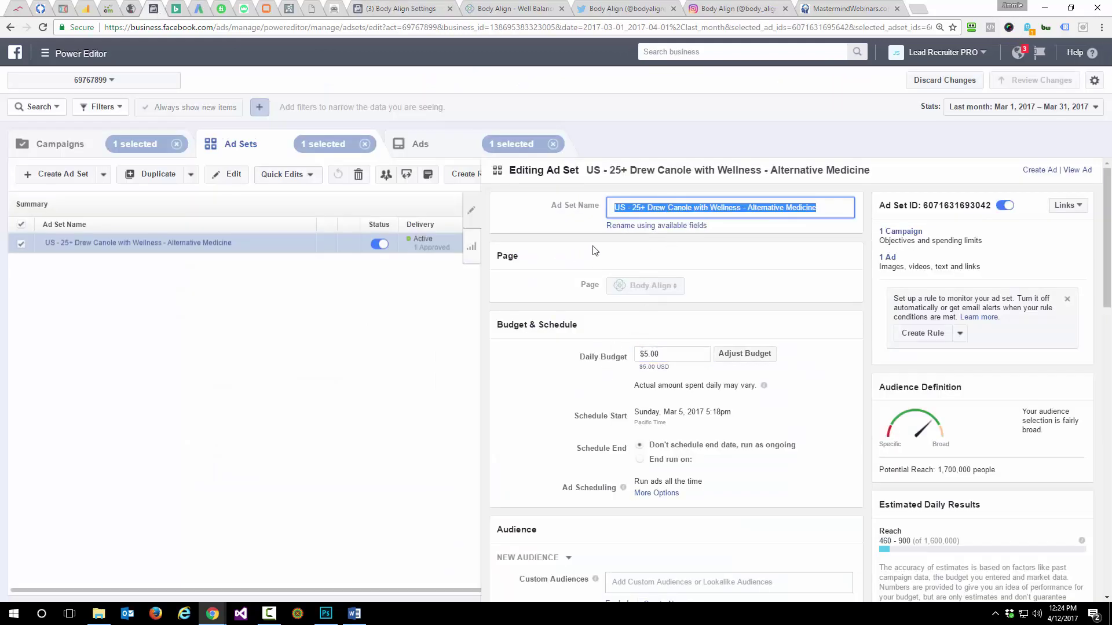
click(695, 207)
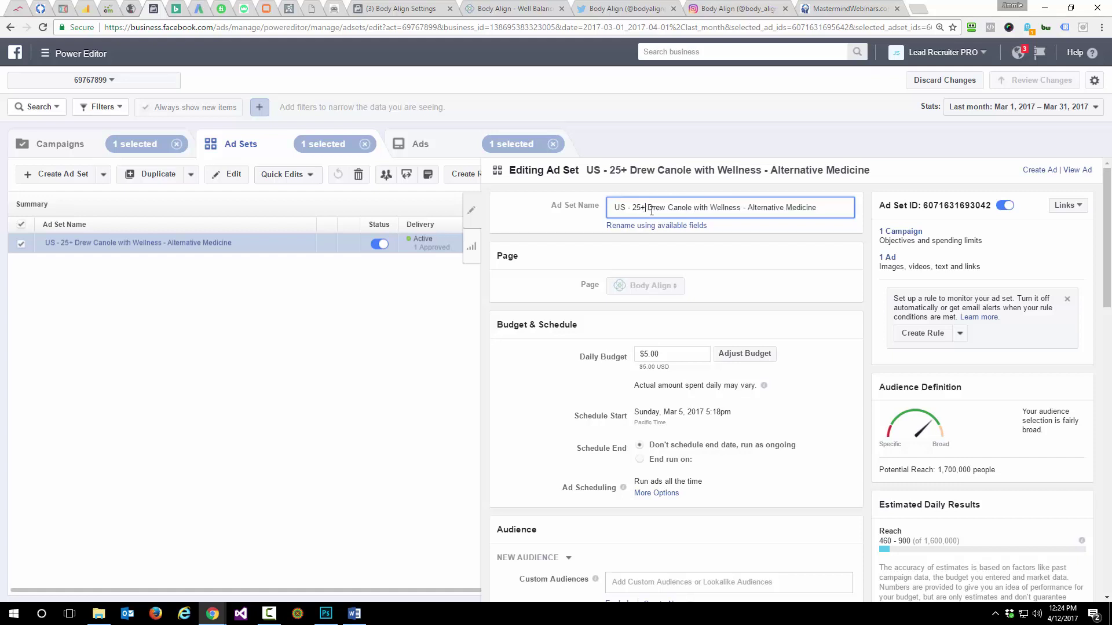
drag(646, 208, 816, 216)
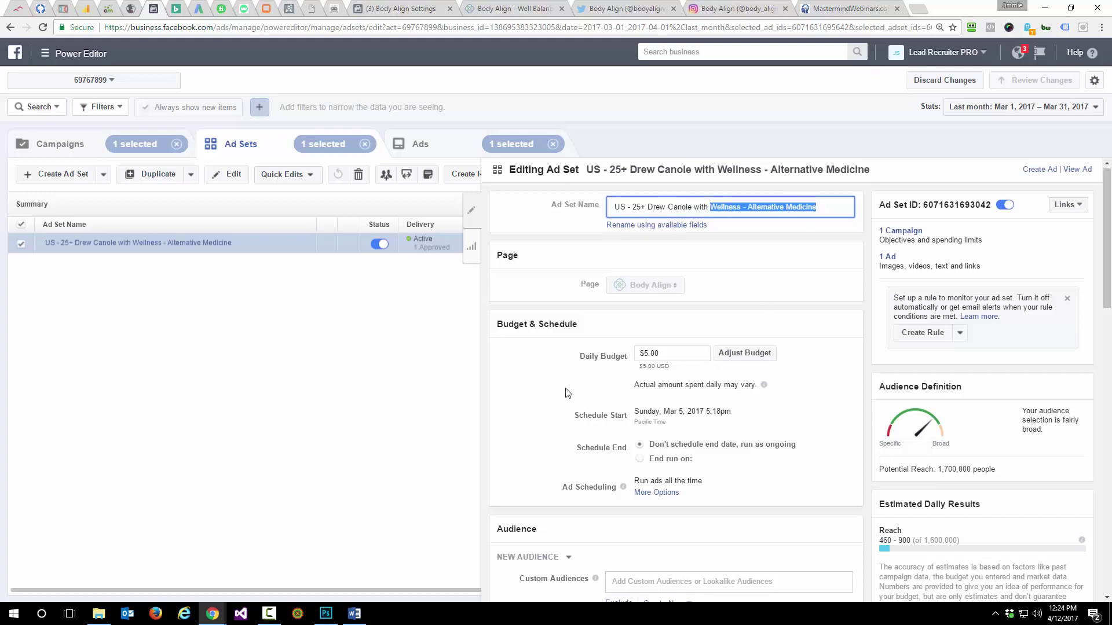
scroll(569, 393, down, 2)
scroll(566, 393, down, 2)
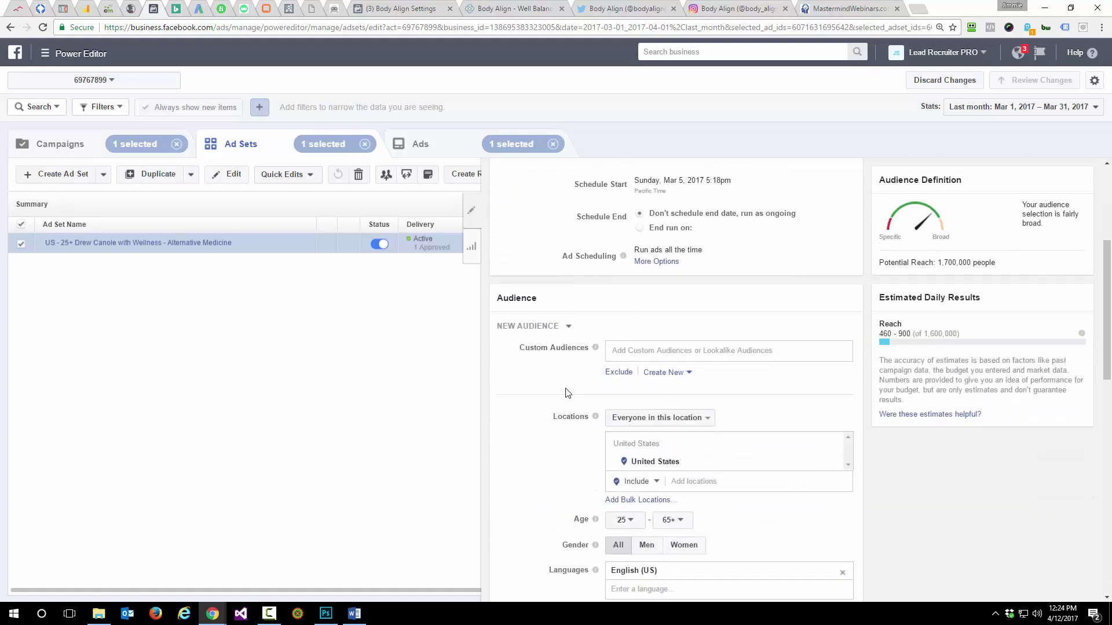
scroll(567, 393, down, 3)
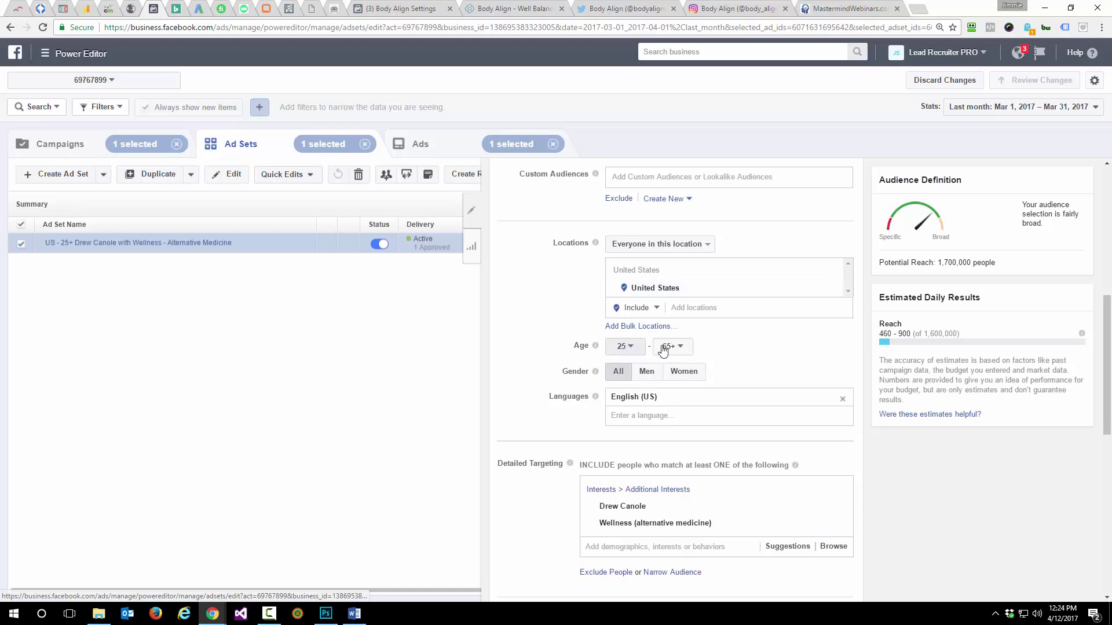
scroll(528, 390, down, 2)
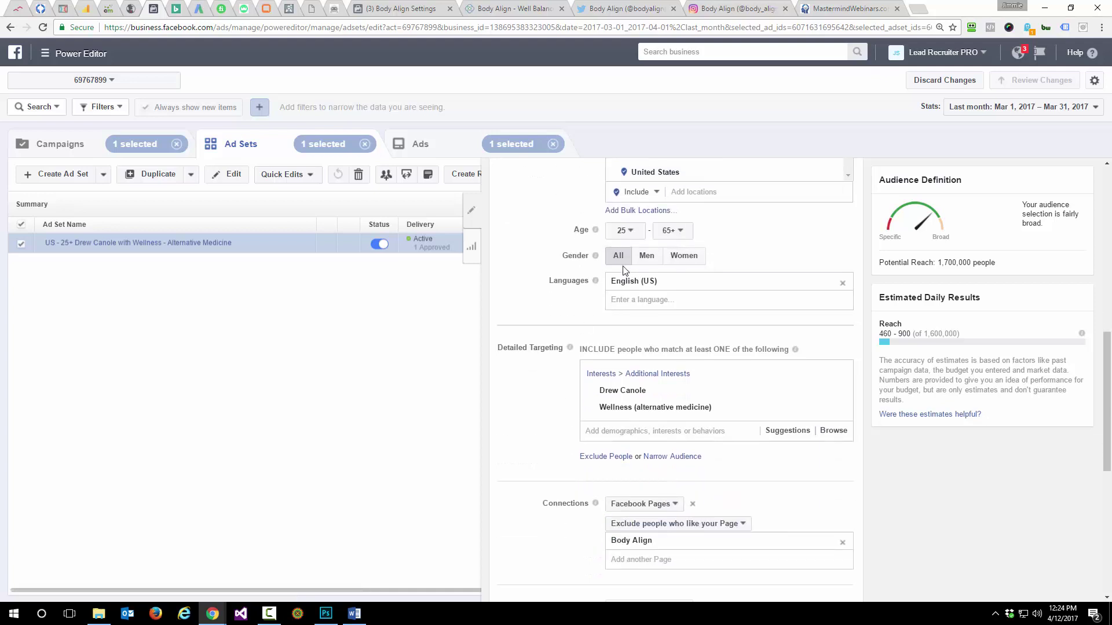
Step: Check the ad set's Drew Canole and Wellness (alternative medicine) interests and highlight the audience's potential reach
scroll(538, 336, down, 2)
mouse_move(627, 279)
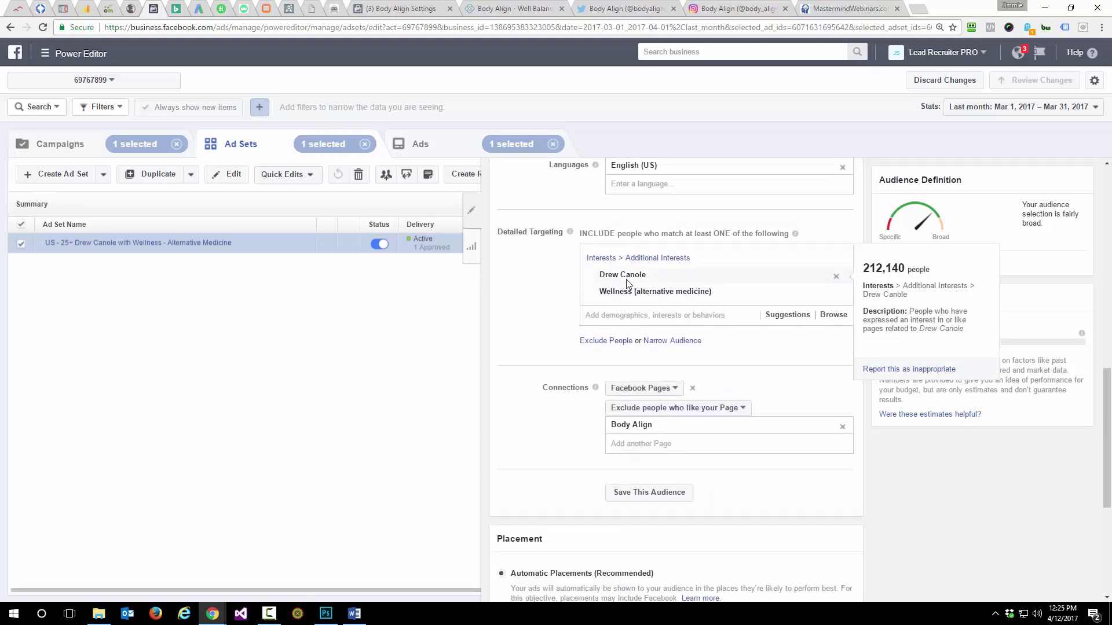
mouse_move(837, 288)
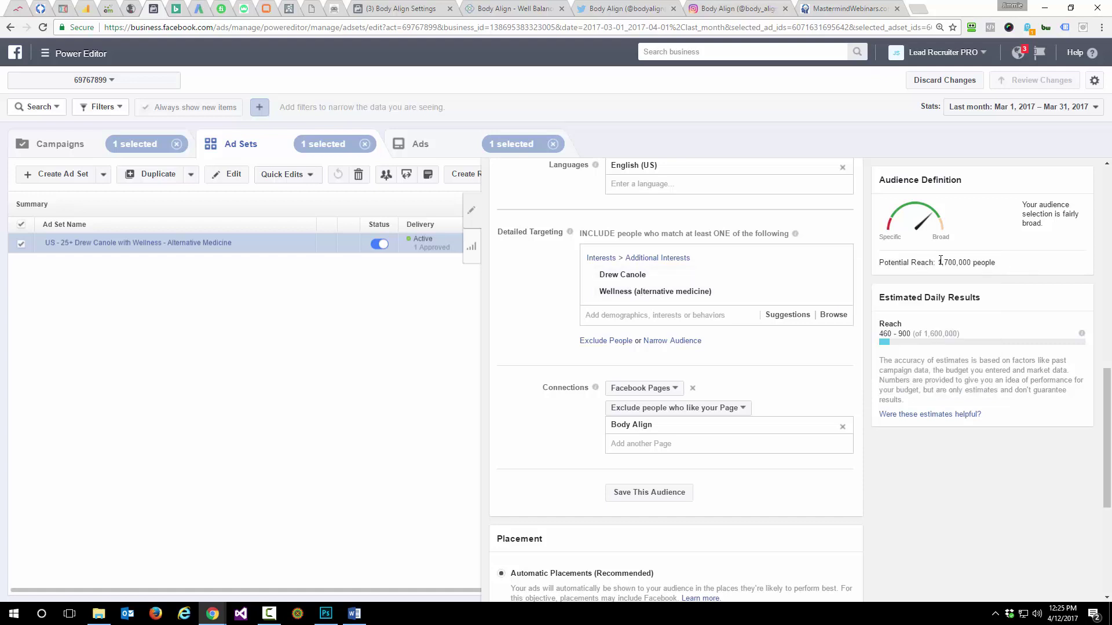
drag(943, 261, 988, 263)
click(916, 513)
Step: Review the ad set's connections, placement and optimization and delivery settings, and close the ad set editor
scroll(915, 513, down, 2)
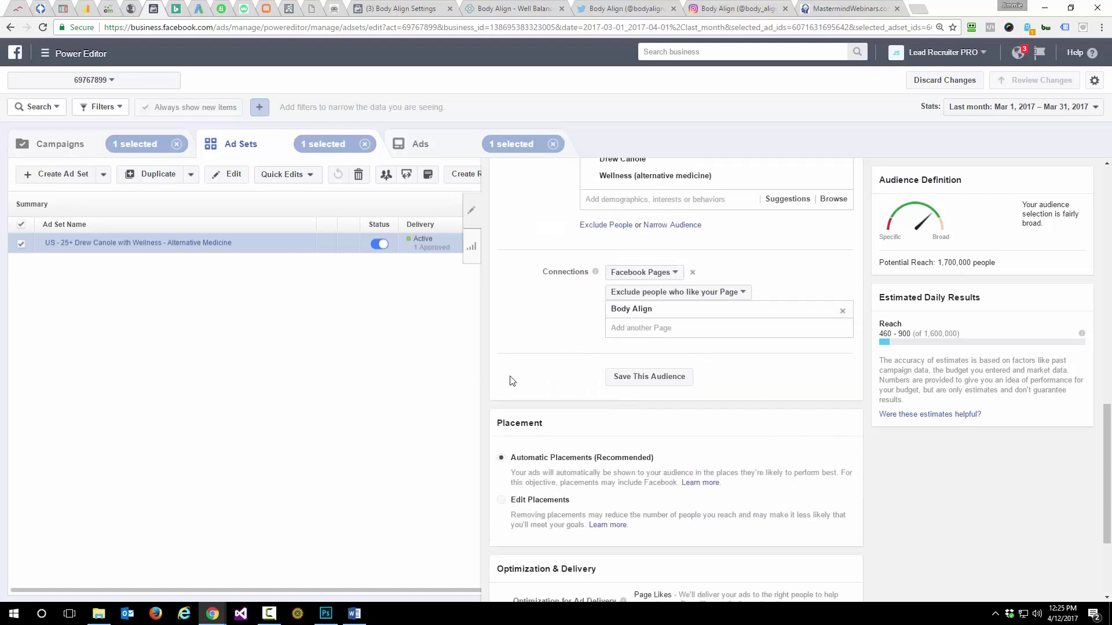
scroll(509, 383, down, 2)
scroll(530, 412, down, 1)
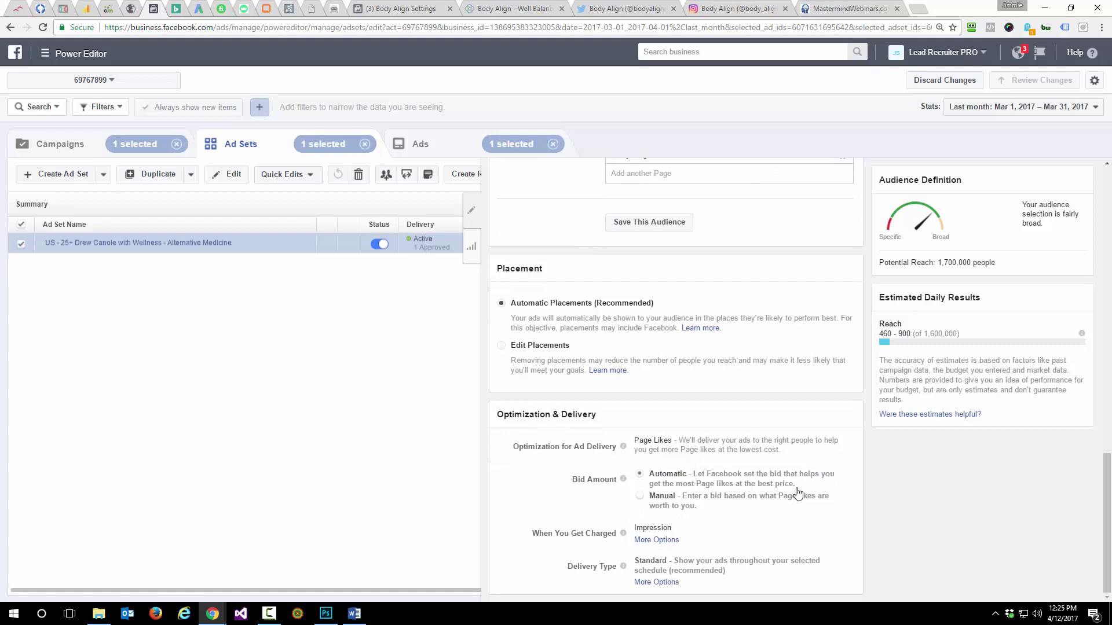
scroll(601, 496, up, 15)
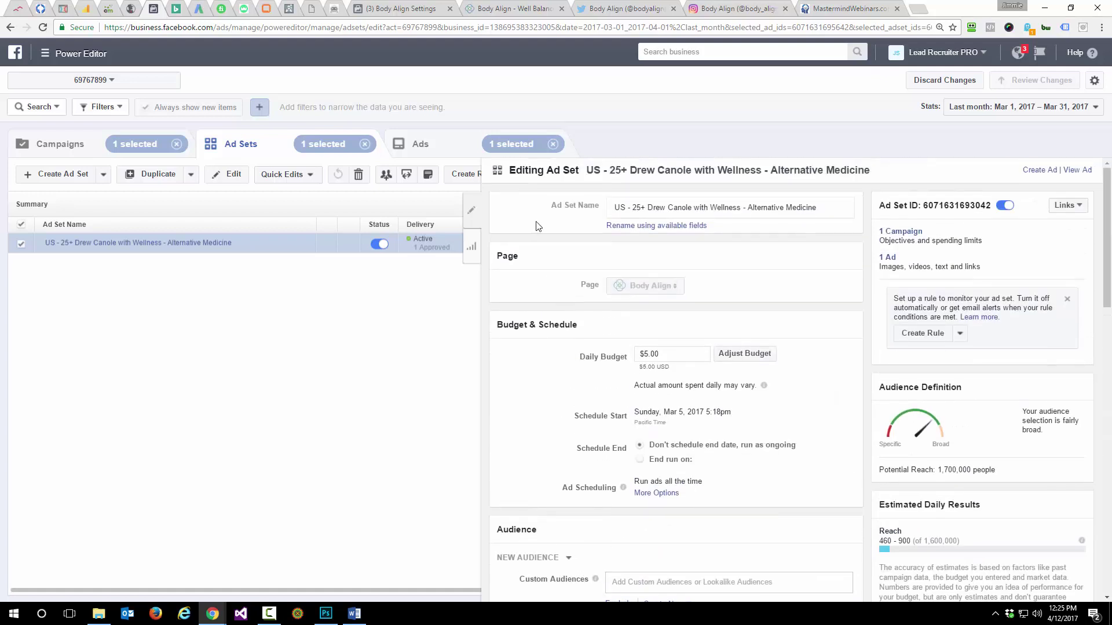
click(472, 214)
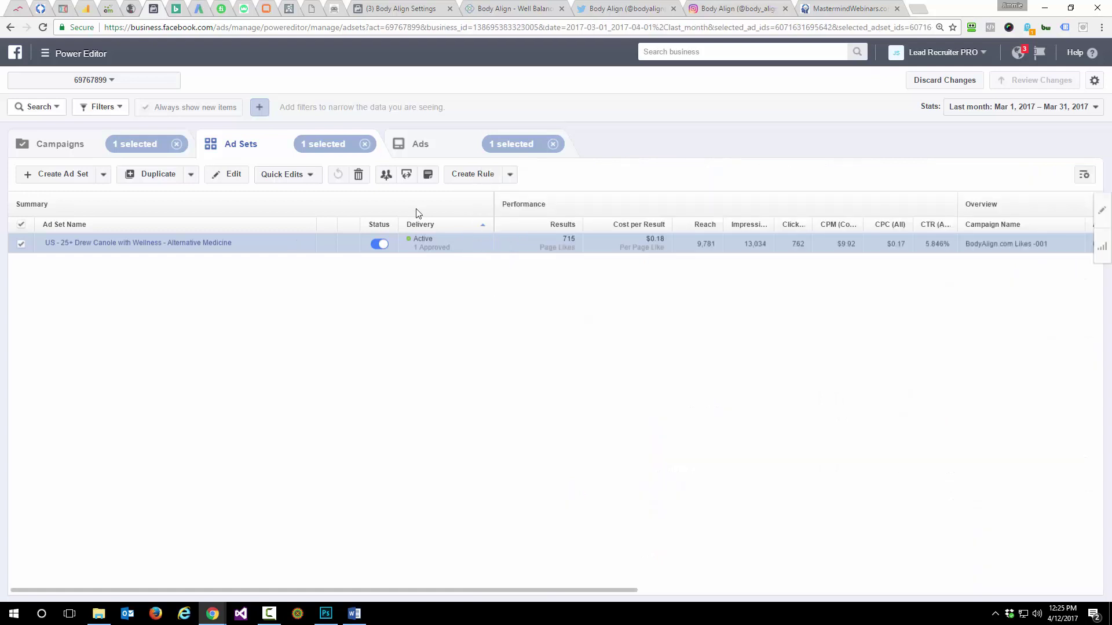
Step: Open the BodyAlign.com Likes 25+ ad for editing, review its text, link, image, headline and tracking, and close the editor
click(459, 149)
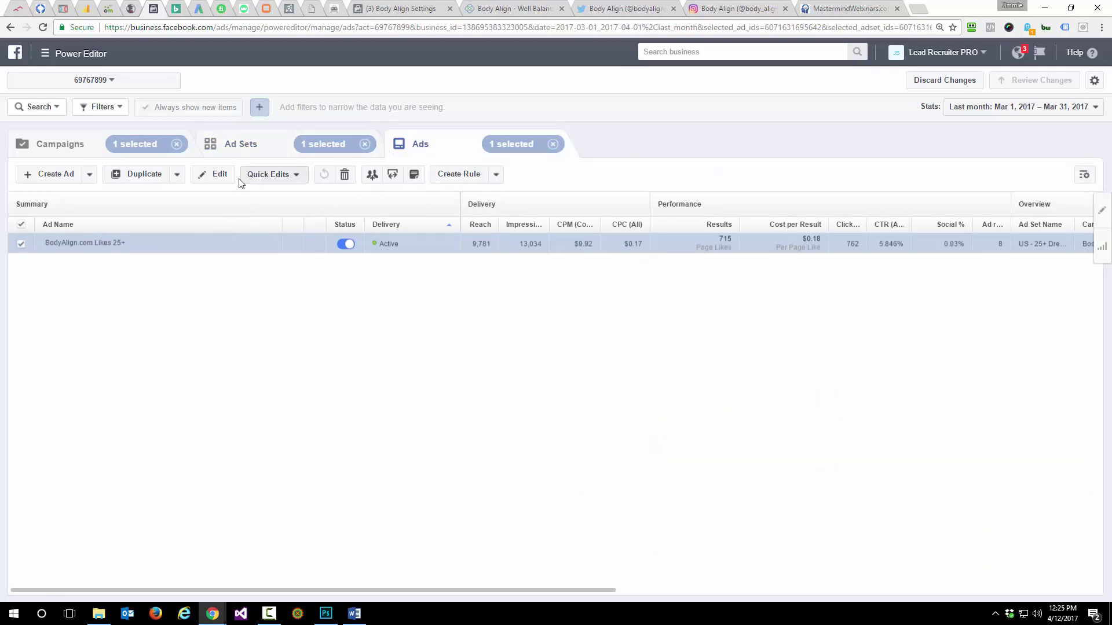
click(215, 174)
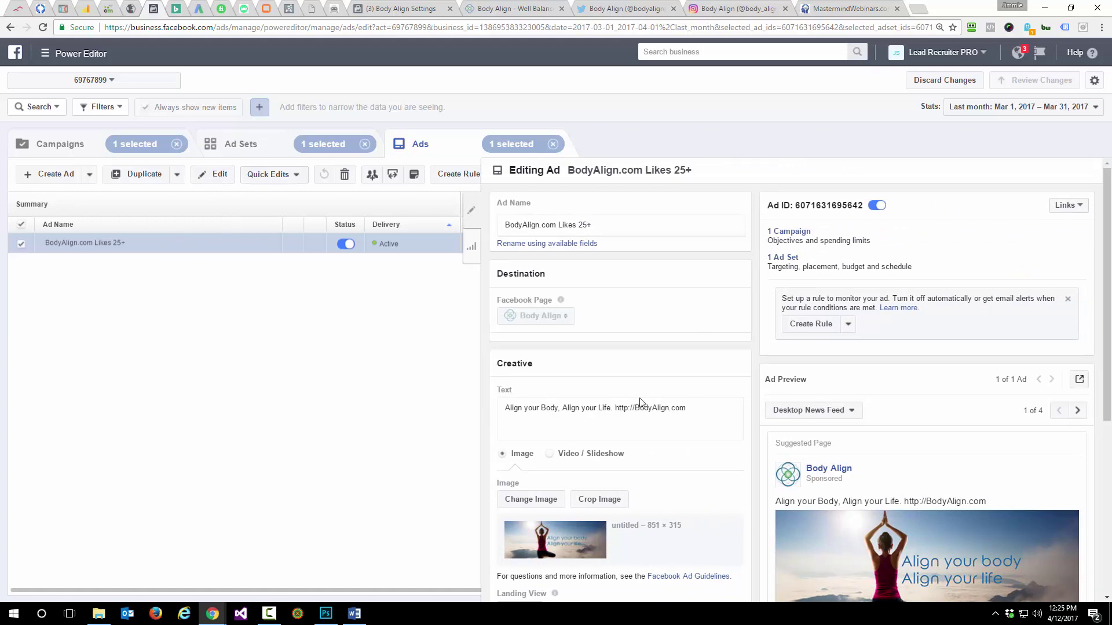
drag(612, 409, 687, 409)
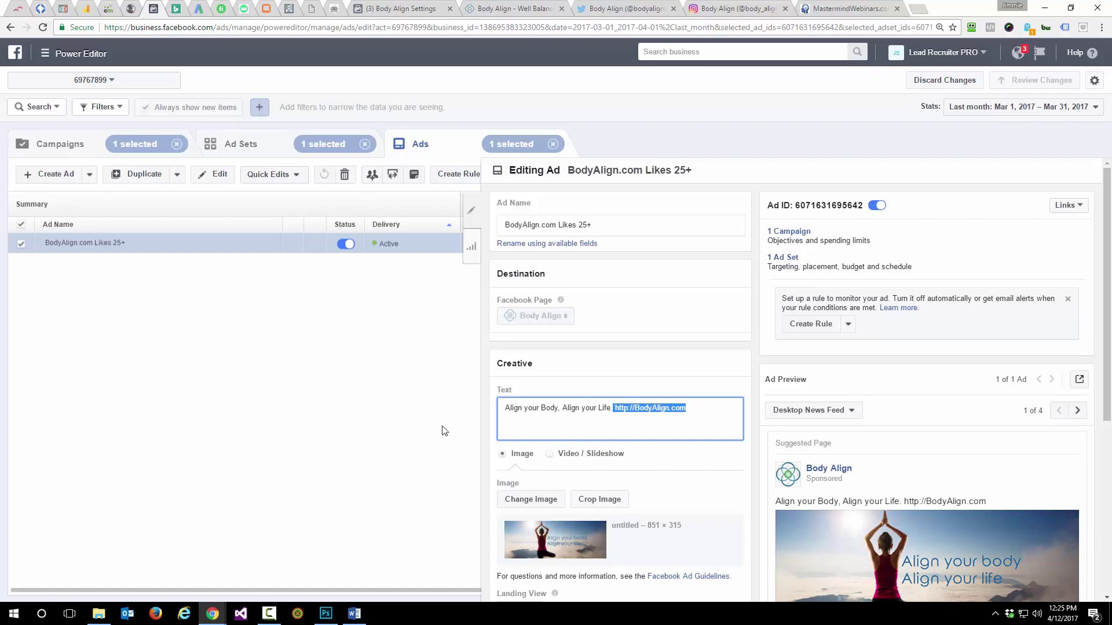
click(672, 415)
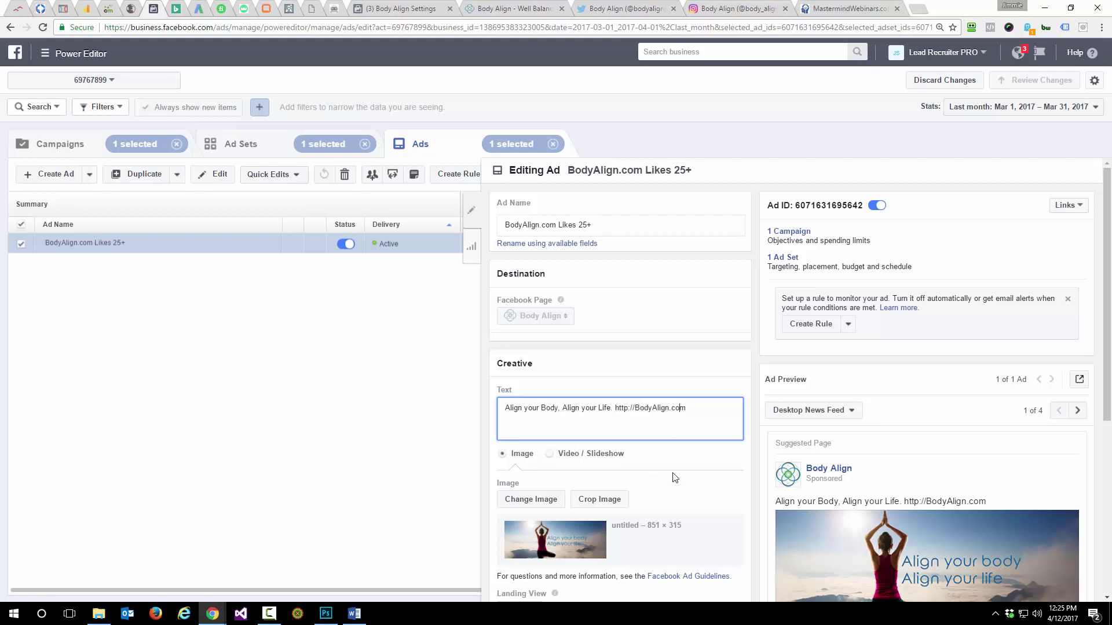
scroll(673, 478, down, 4)
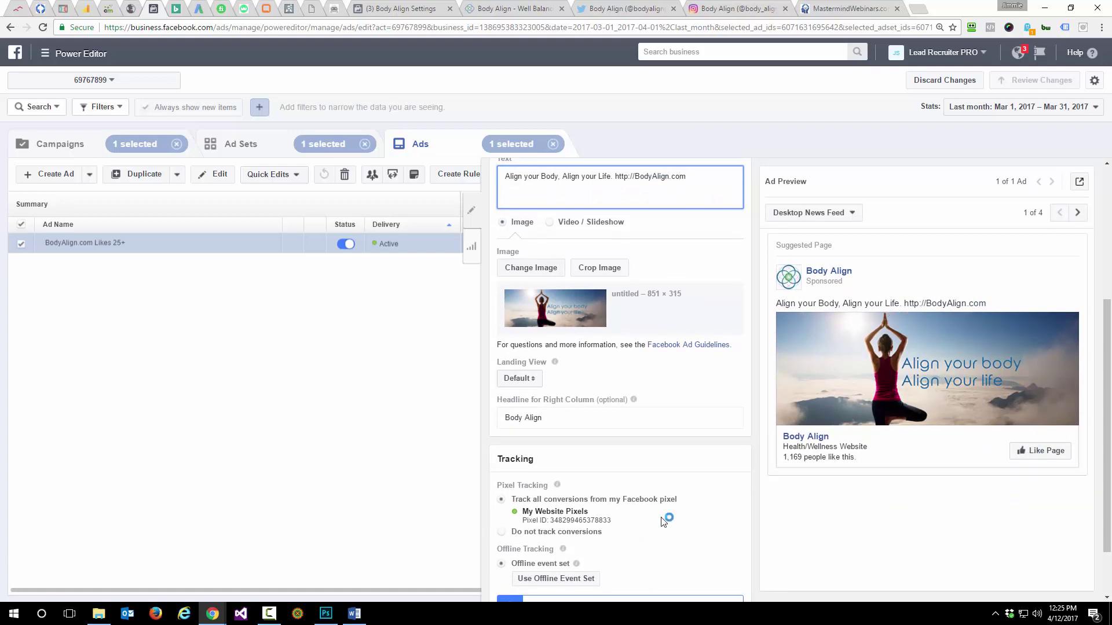
scroll(663, 521, down, 2)
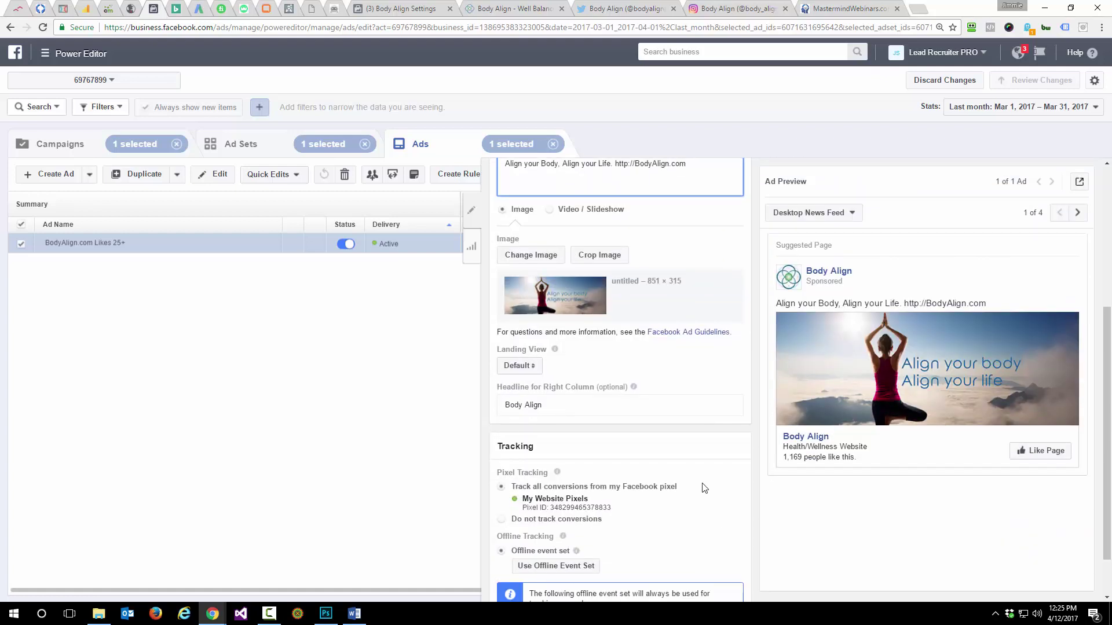
scroll(702, 486, up, 4)
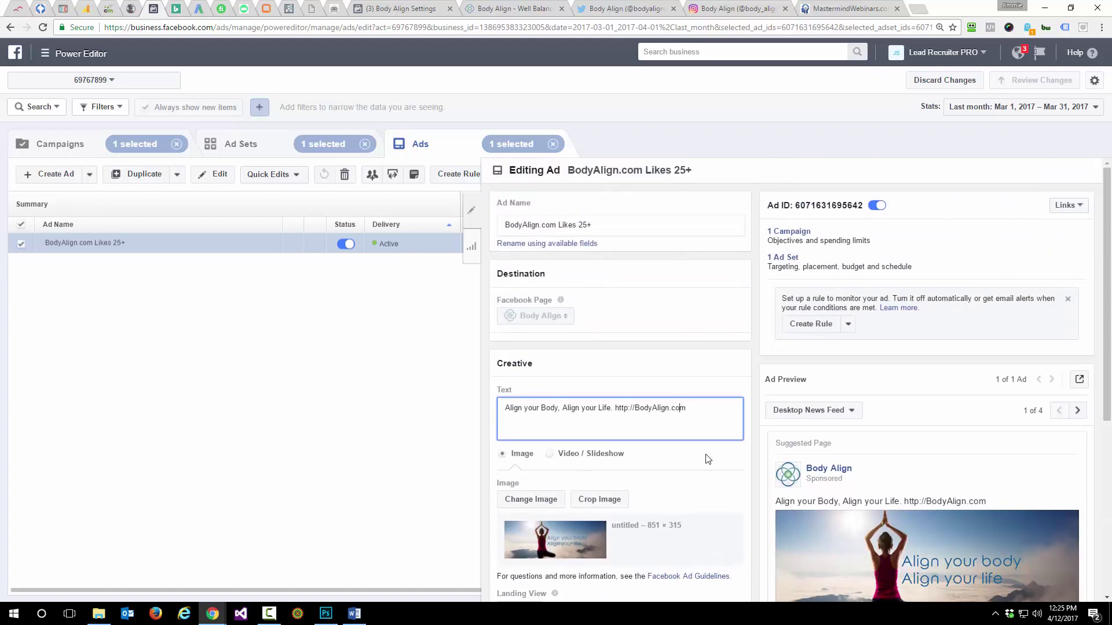
click(479, 219)
Step: Return to the campaign list and set the statistics date range to This month
click(91, 148)
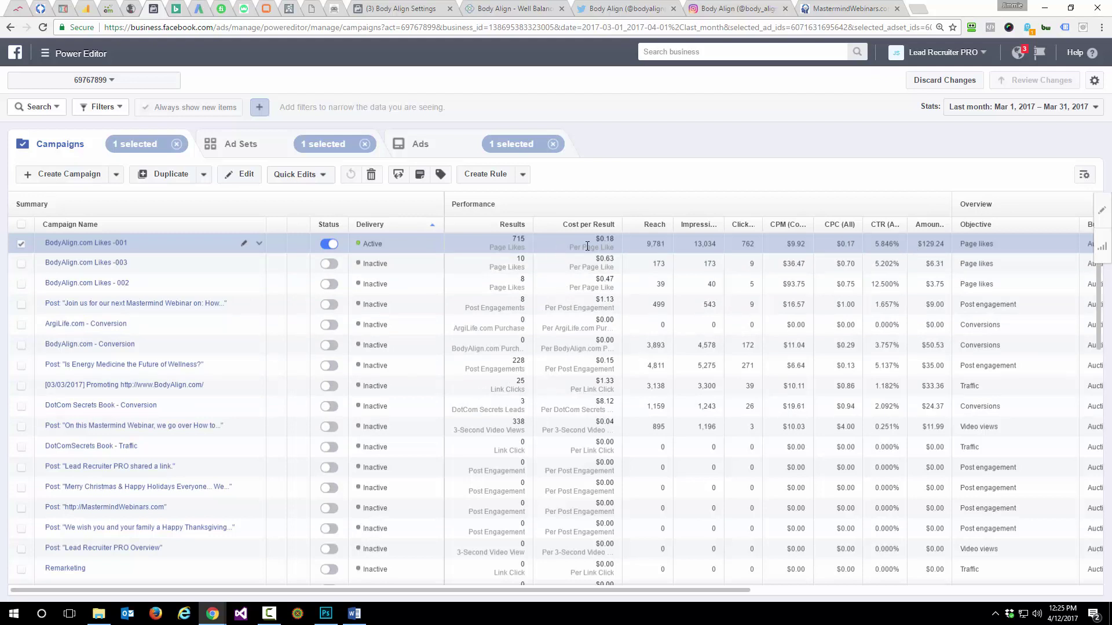
click(1089, 107)
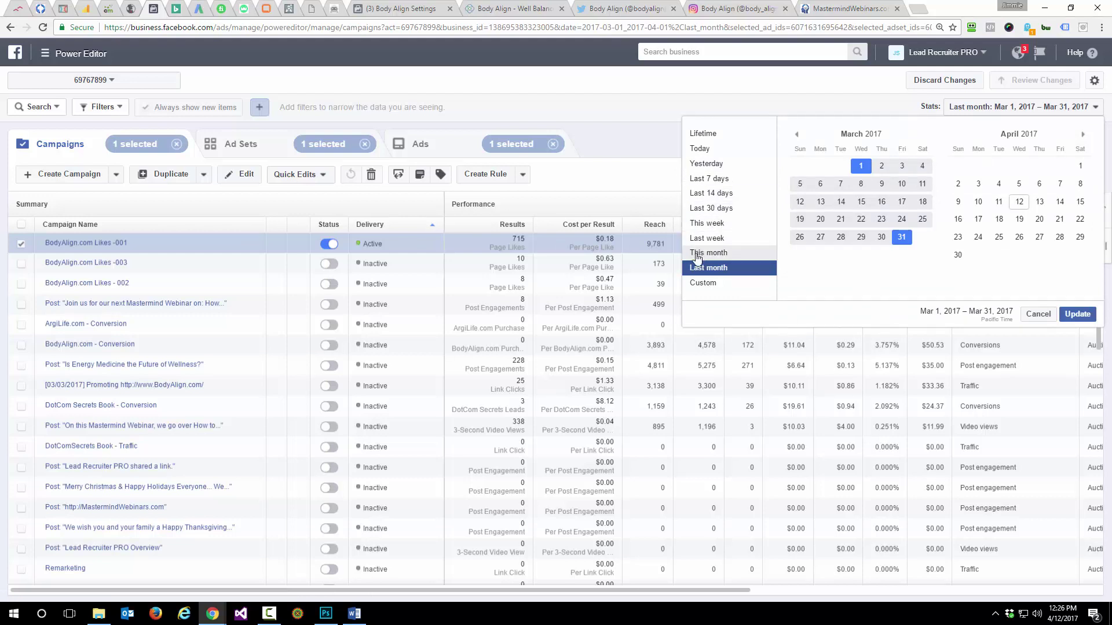
click(723, 255)
click(1077, 314)
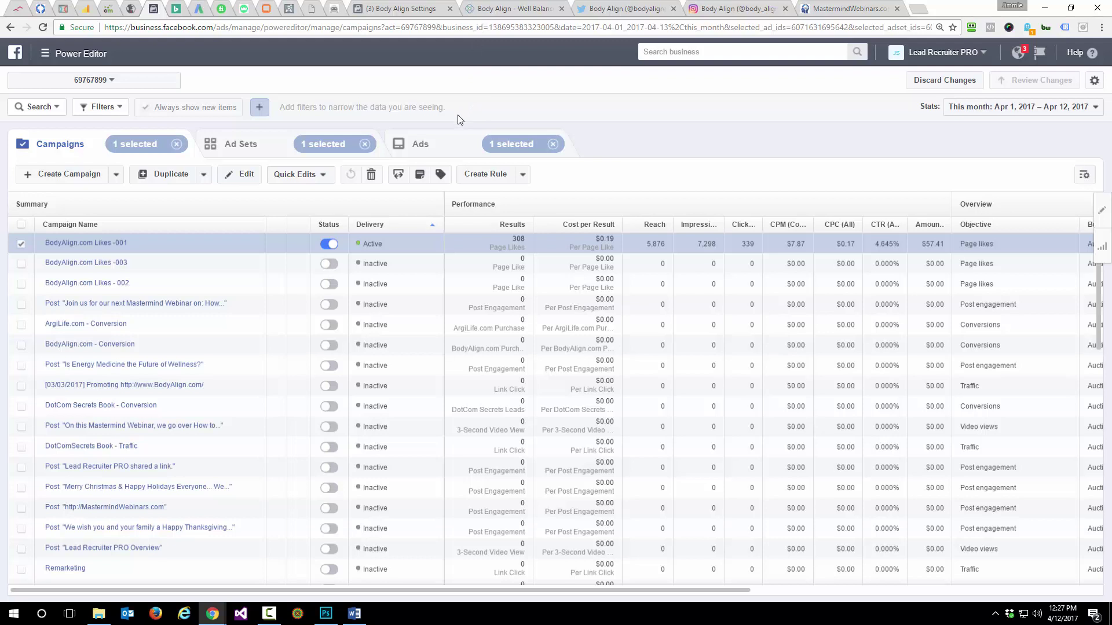
Step: Close the Body Align website tab and look over the Body Align Twitter profile down to the "Benefits of Yoga" tweet
click(482, 9)
click(561, 8)
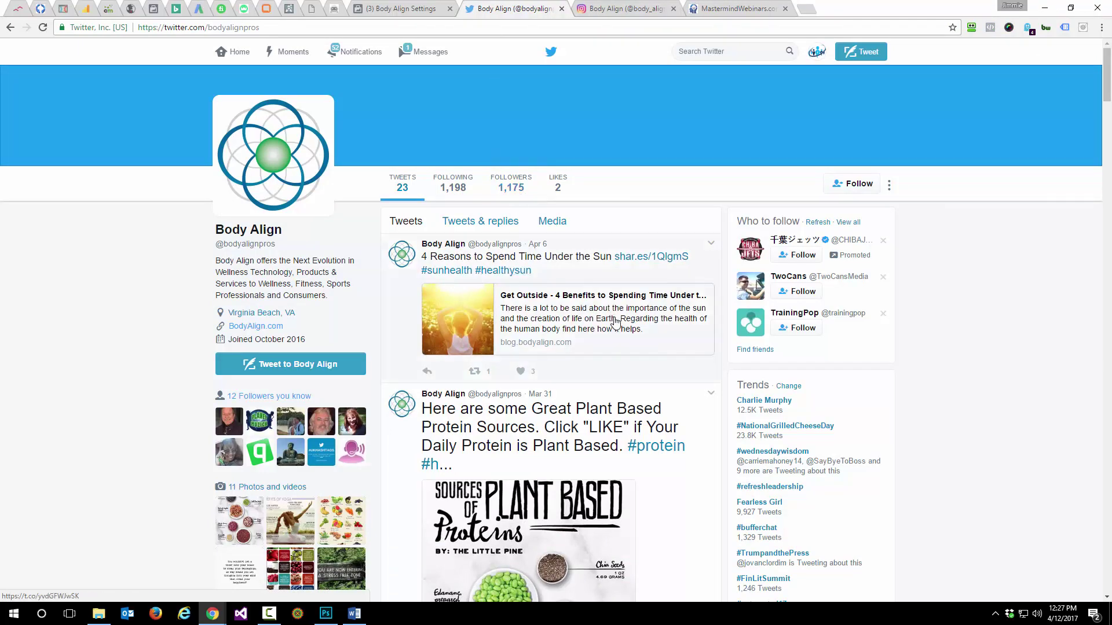
scroll(539, 321, down, 1)
scroll(509, 333, down, 7)
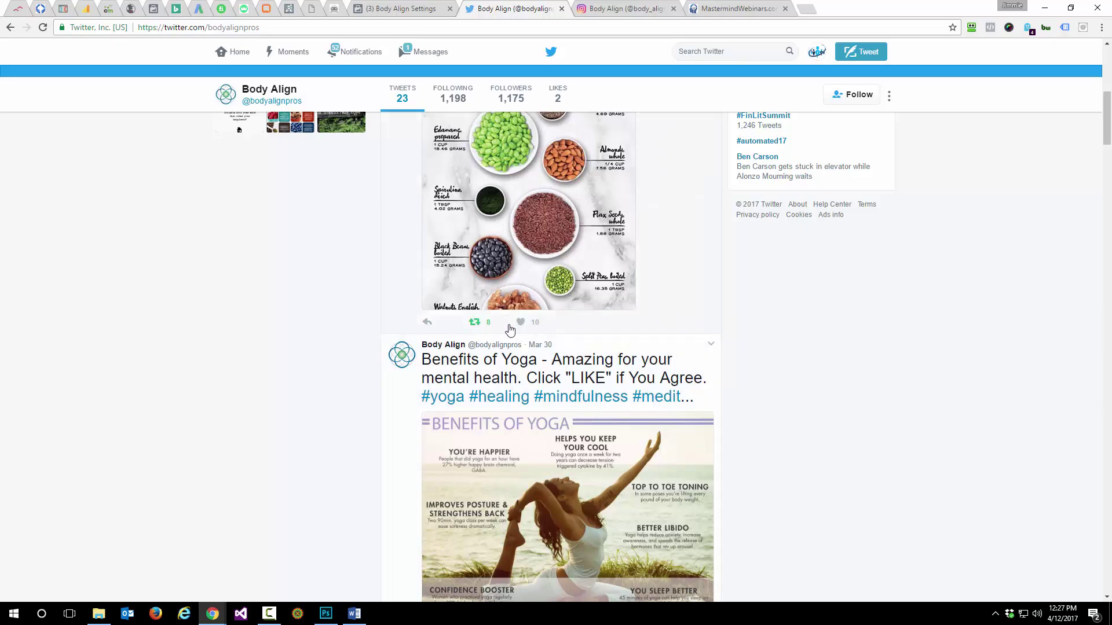
scroll(577, 331, up, 10)
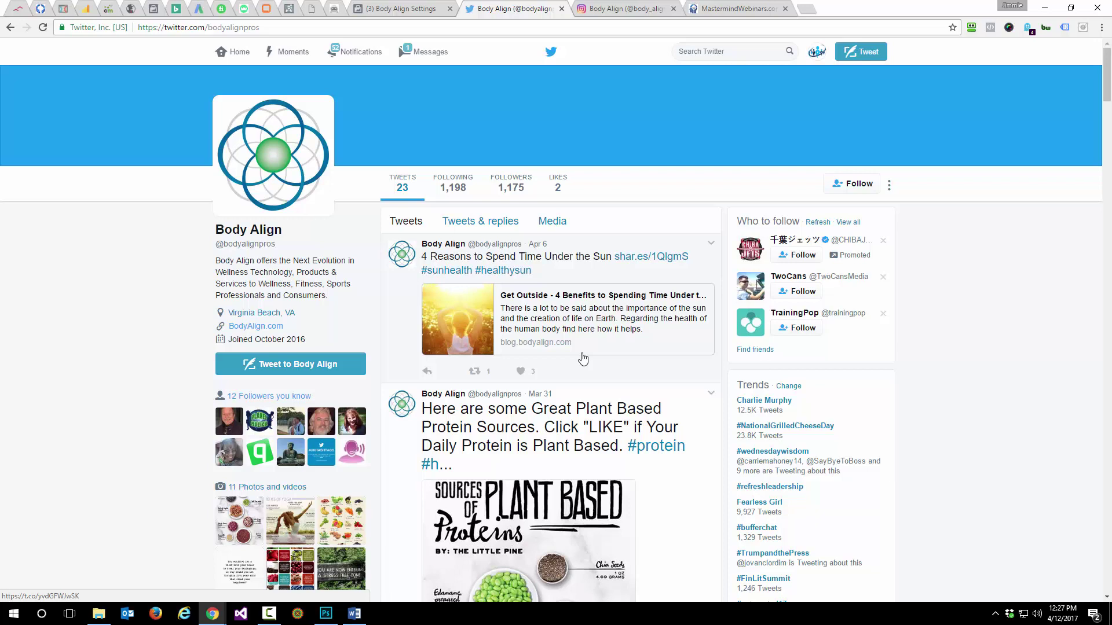
Step: Examine the retweets and likes on the plant protein, yoga and anti-bloating foods tweets, returning to the profile header
scroll(583, 359, down, 5)
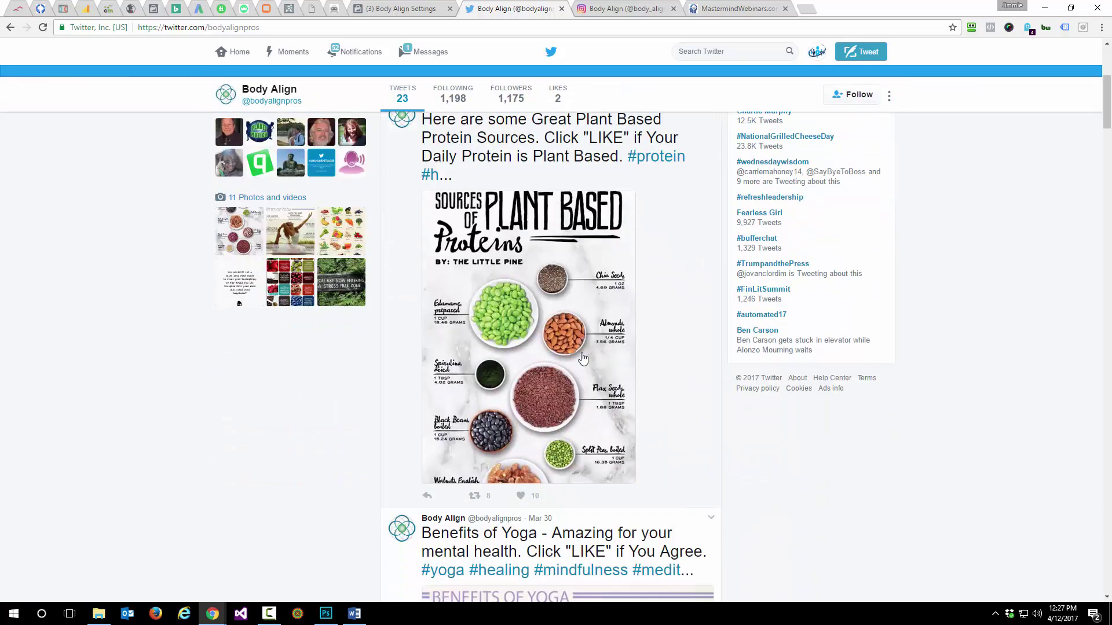
scroll(583, 359, down, 2)
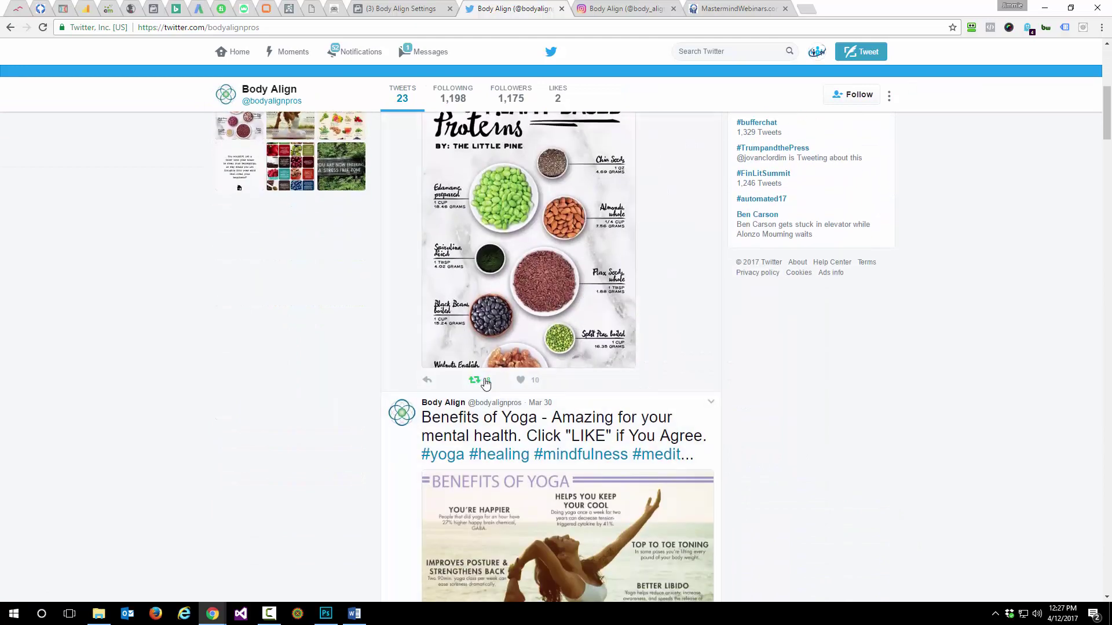
scroll(518, 384, down, 5)
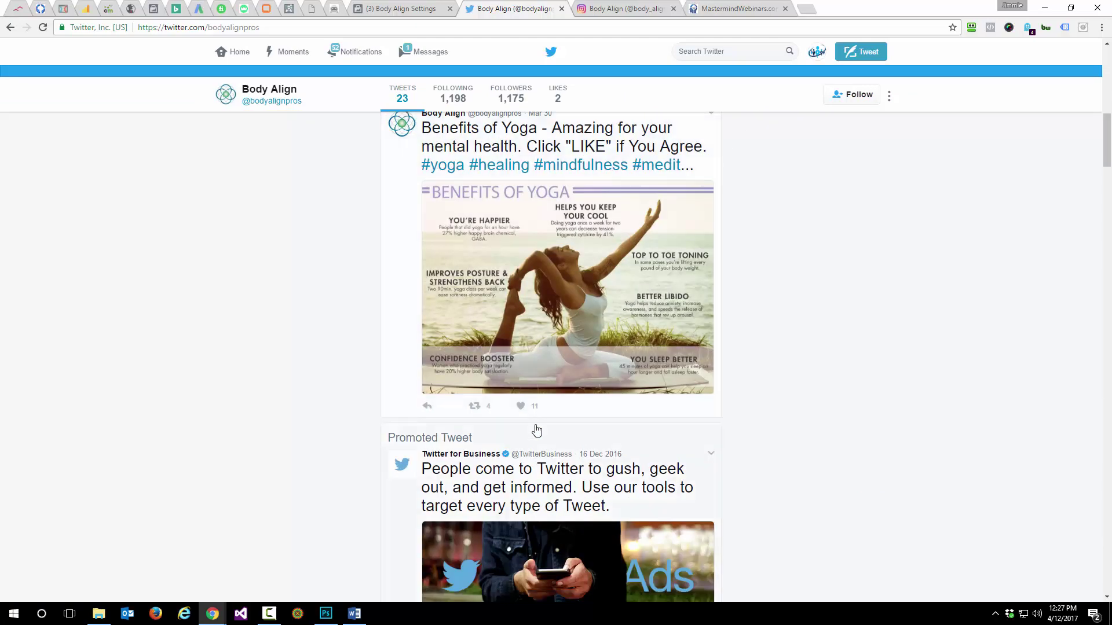
scroll(551, 415, down, 5)
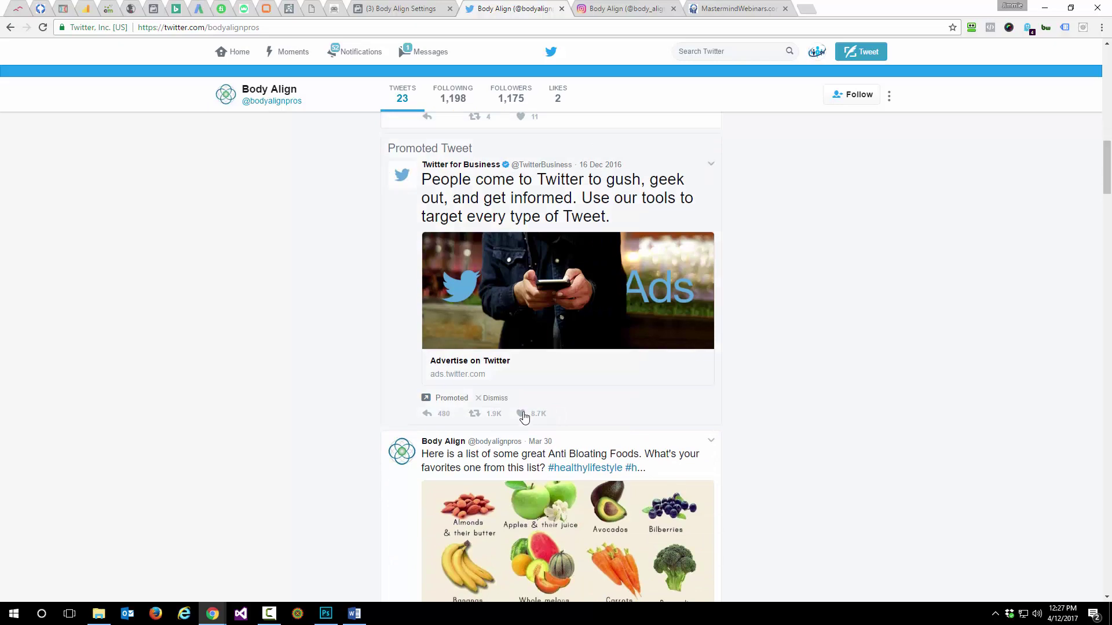
scroll(471, 421, down, 6)
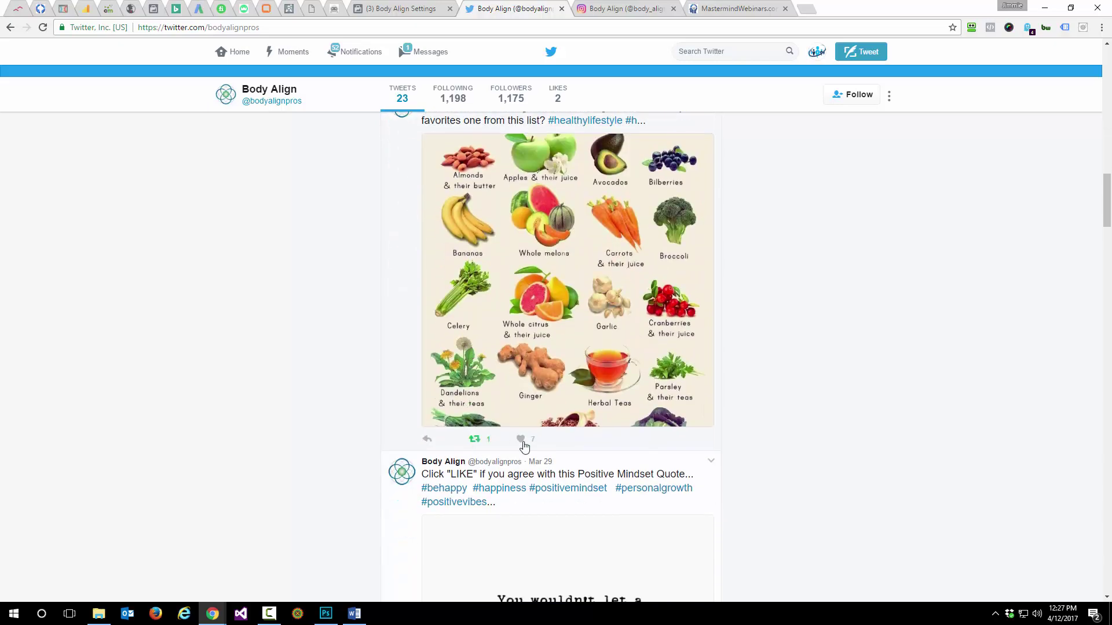
scroll(557, 440, up, 15)
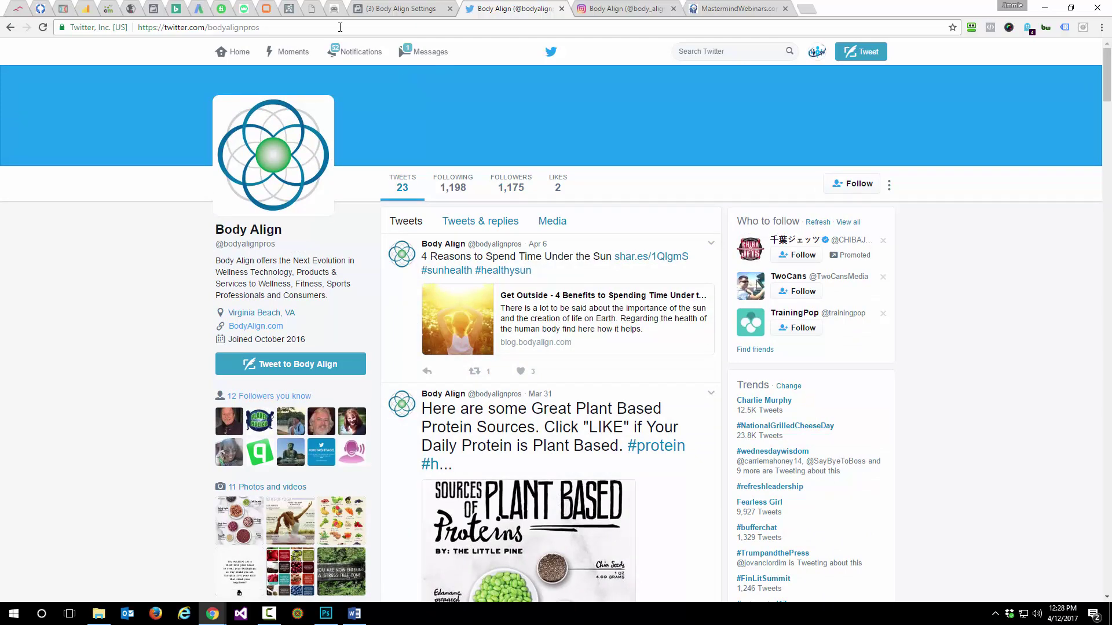
Step: Switch to the Social Quant dashboard and examine the Twitter follower growth chart and the all-time best converting keywords, highlighting wellness and nutrition
click(290, 9)
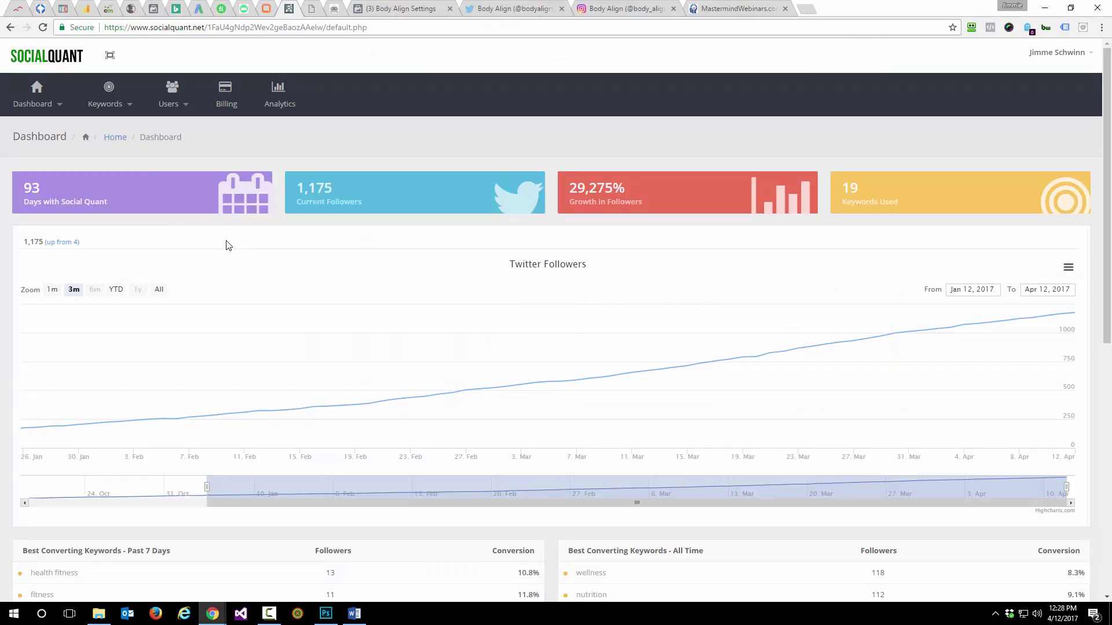
click(58, 110)
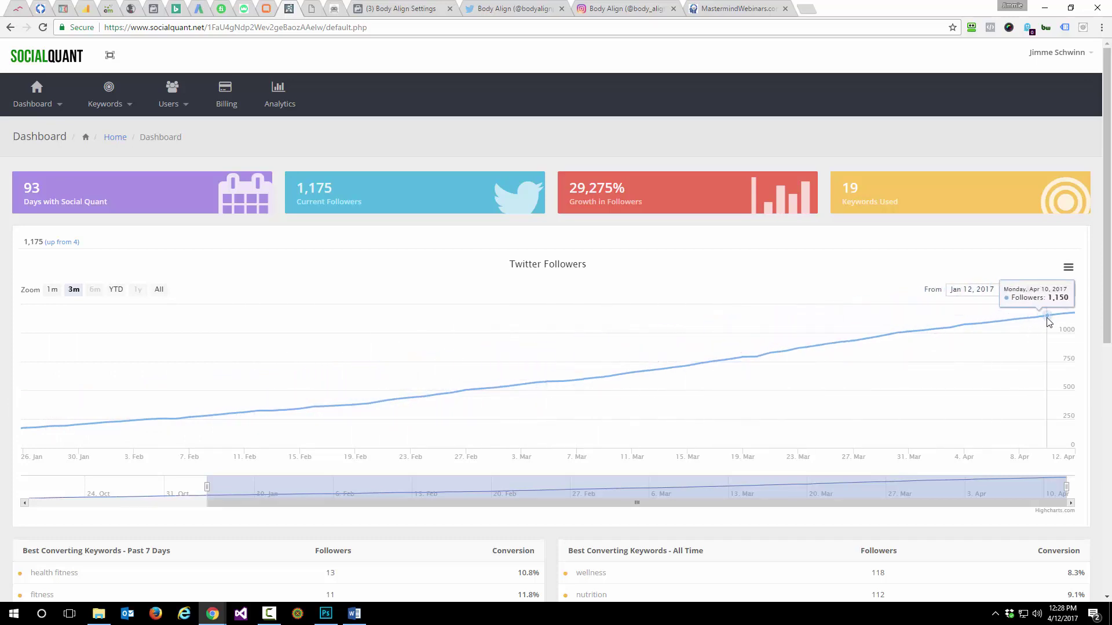
scroll(815, 426, down, 4)
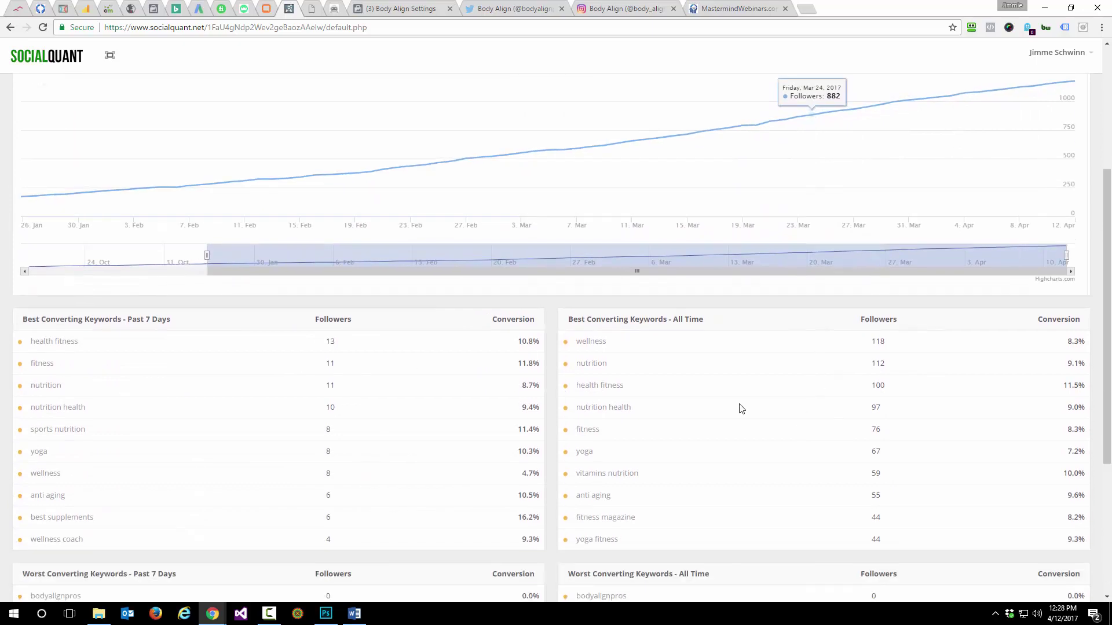
double_click(595, 342)
double_click(593, 363)
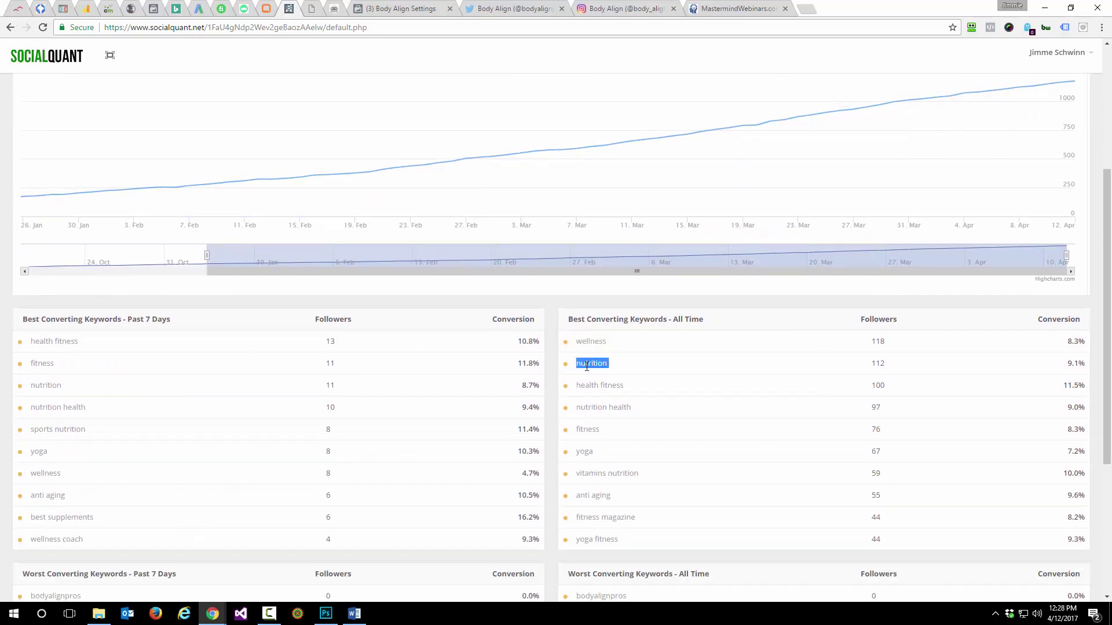